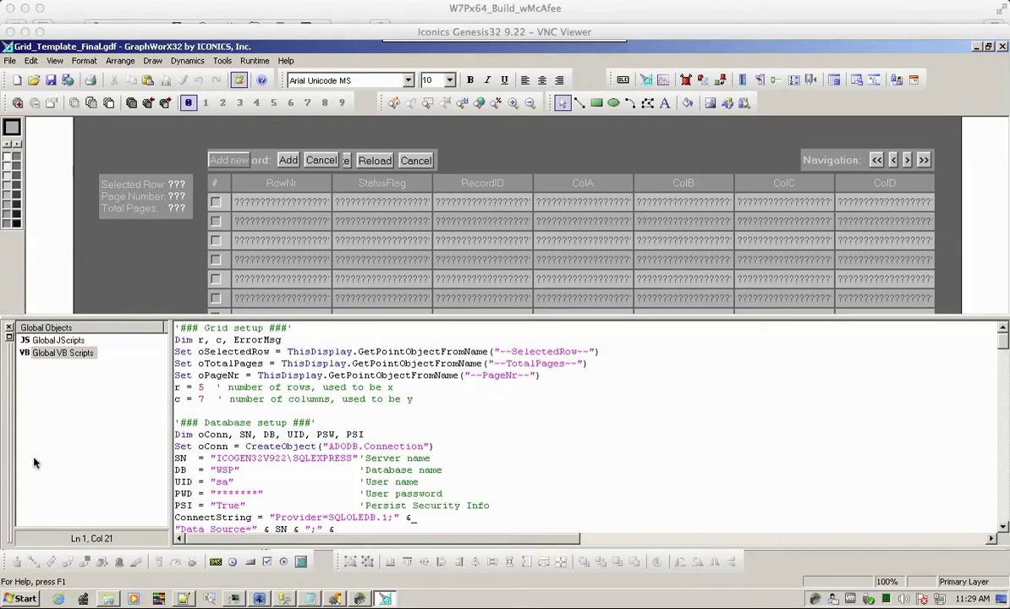
Review the Global VB Script's grid setup (r = 5, c = 7) and WSP database connection code
click(180, 379)
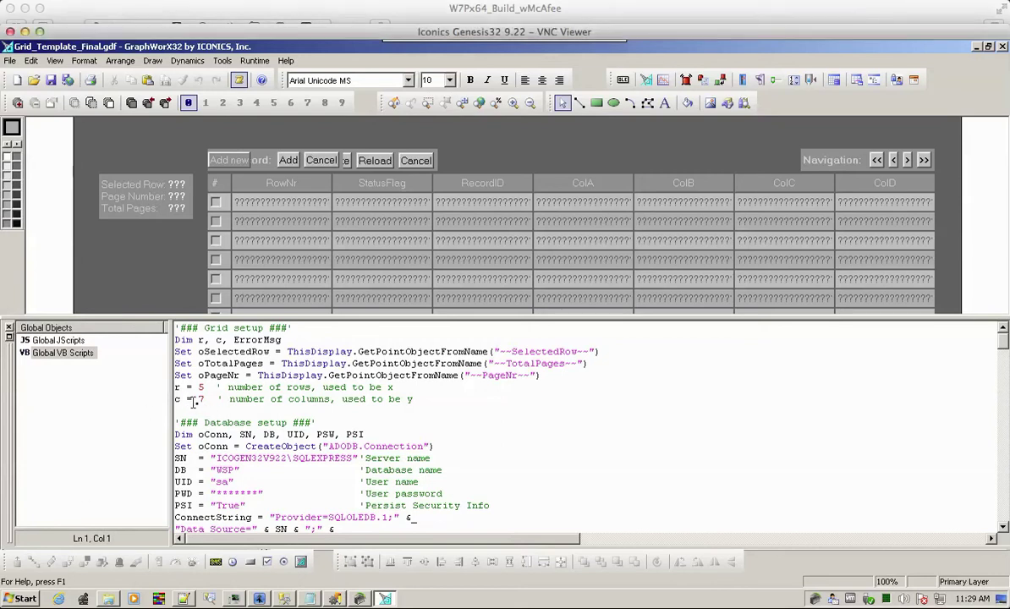
mouse_move(175, 398)
mouse_down()
mouse_move(202, 399)
mouse_move(199, 387)
mouse_move(175, 388)
mouse_up()
click(202, 414)
click(358, 599)
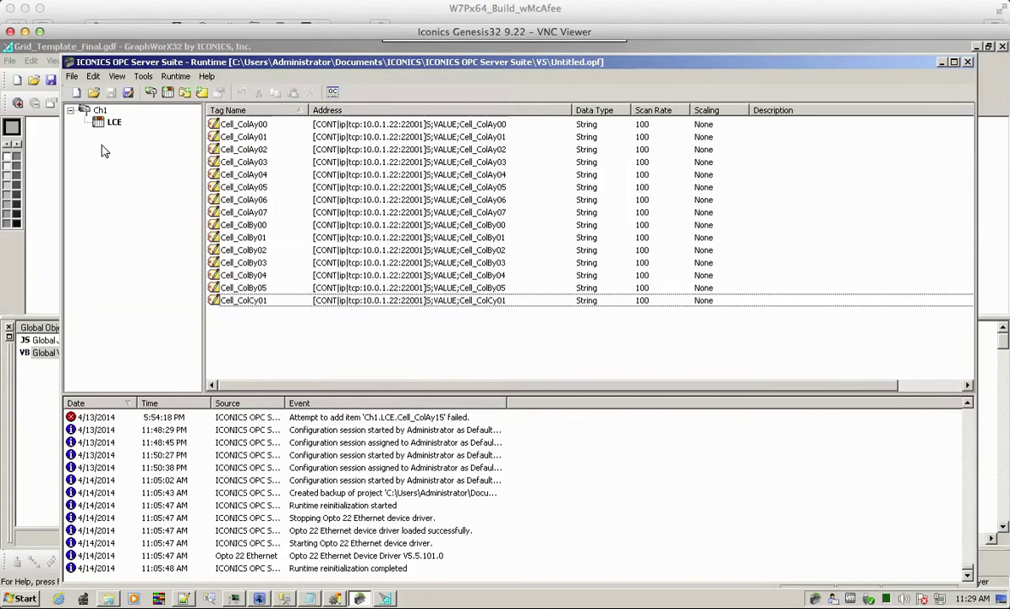
Check the LCE device's Cell_Col string tags, then minimize the OPC server for PAC Control
click(103, 127)
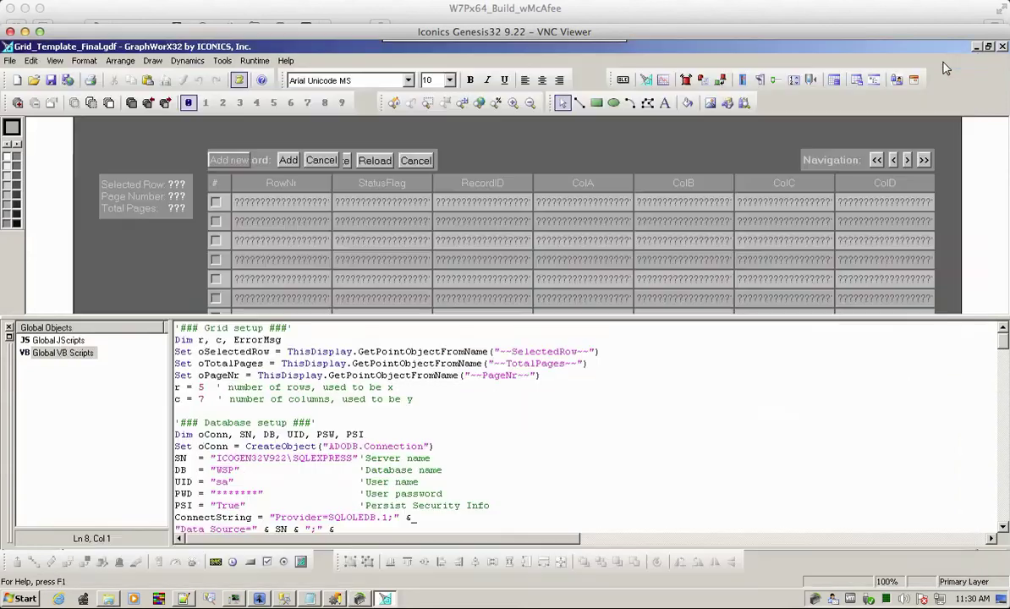
click(941, 62)
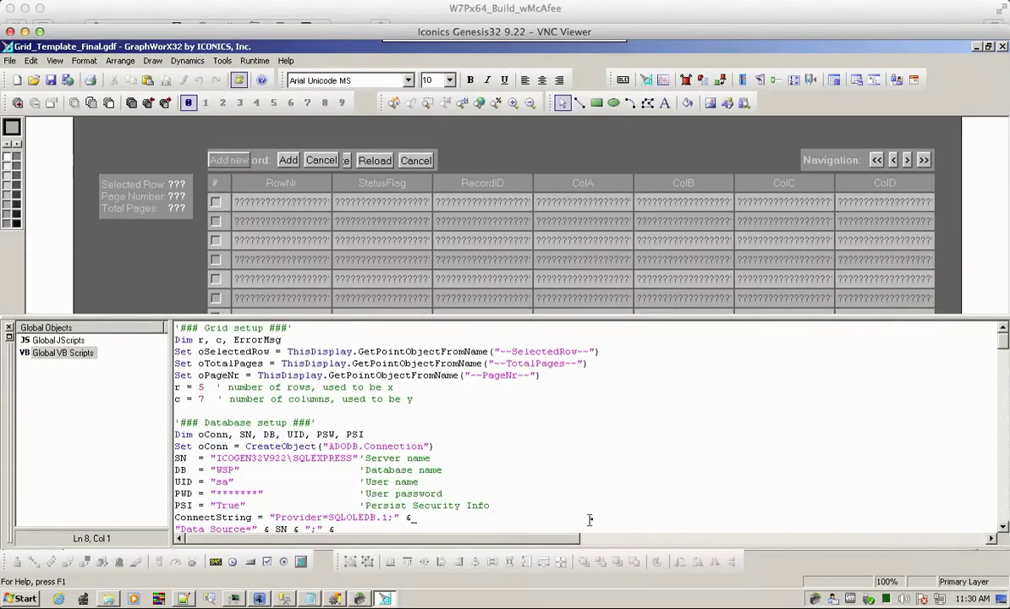
click(334, 599)
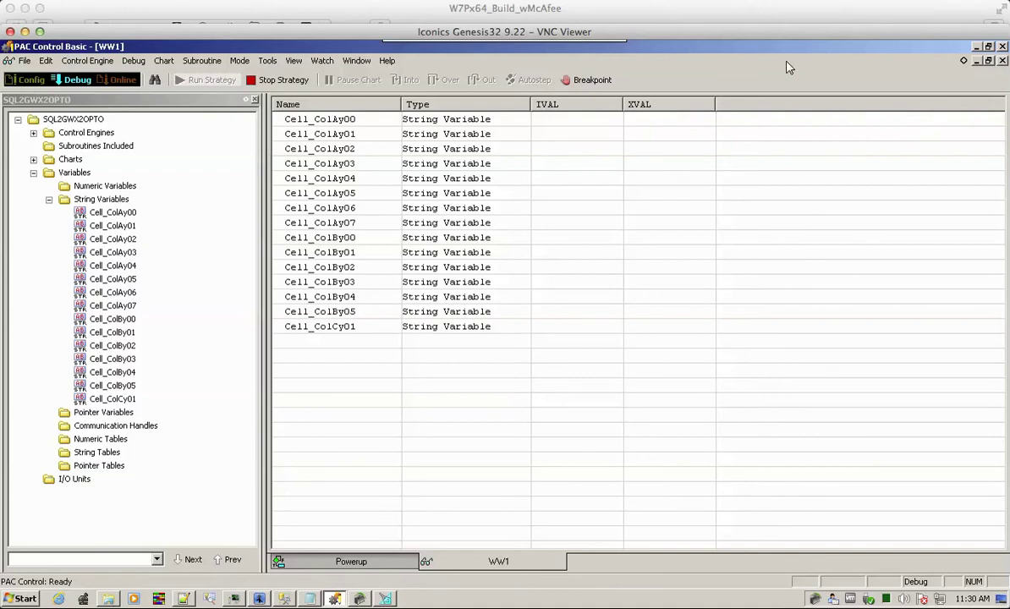
Move to the other machine's desktop and load the Grid_Template_Final grid in the browser
click(709, 17)
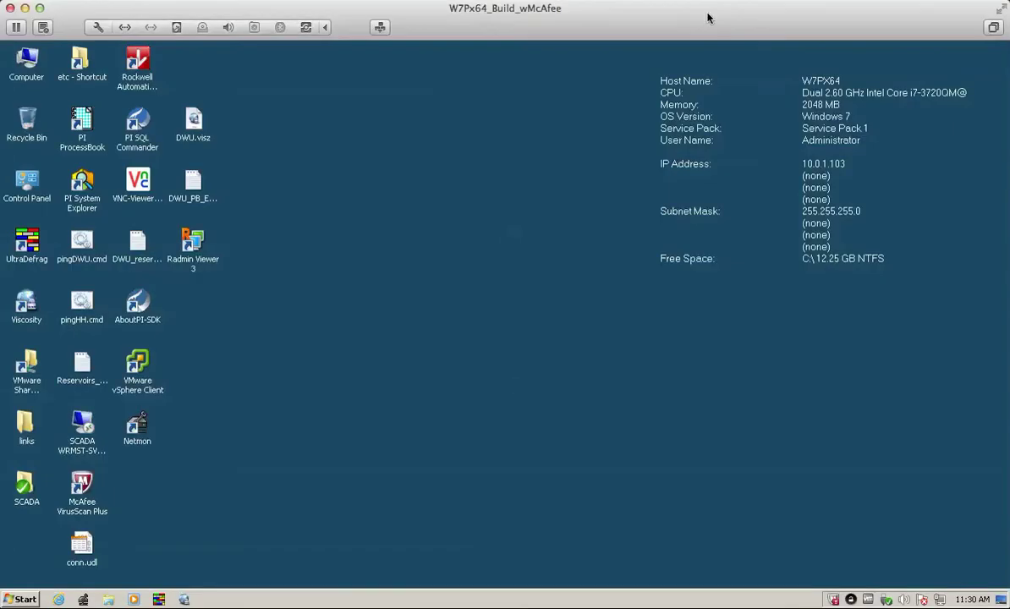
click(58, 599)
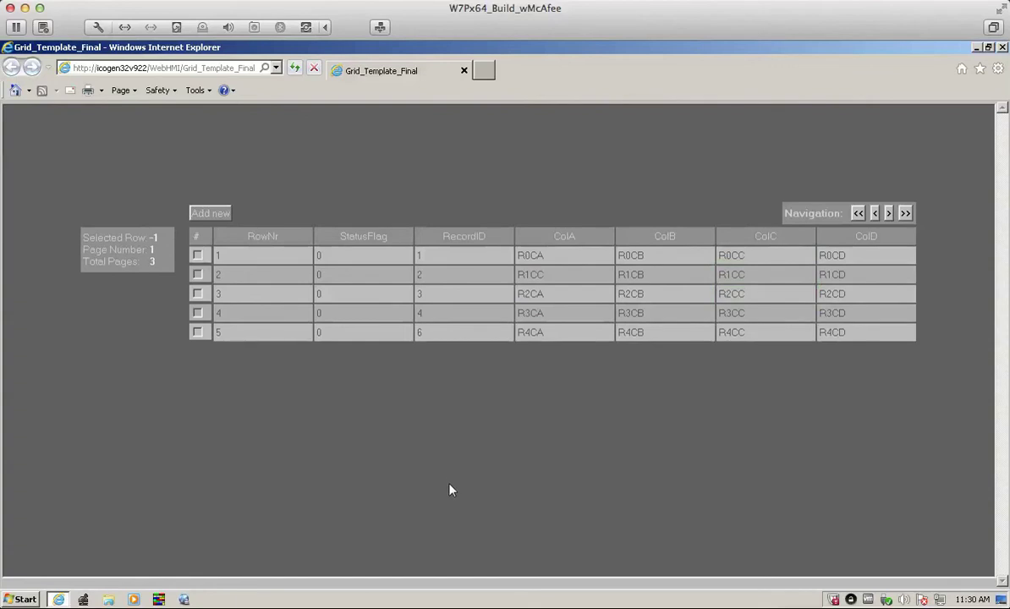
Step the grid to page 3, jump back to page 1, then return to PAC Control
click(888, 214)
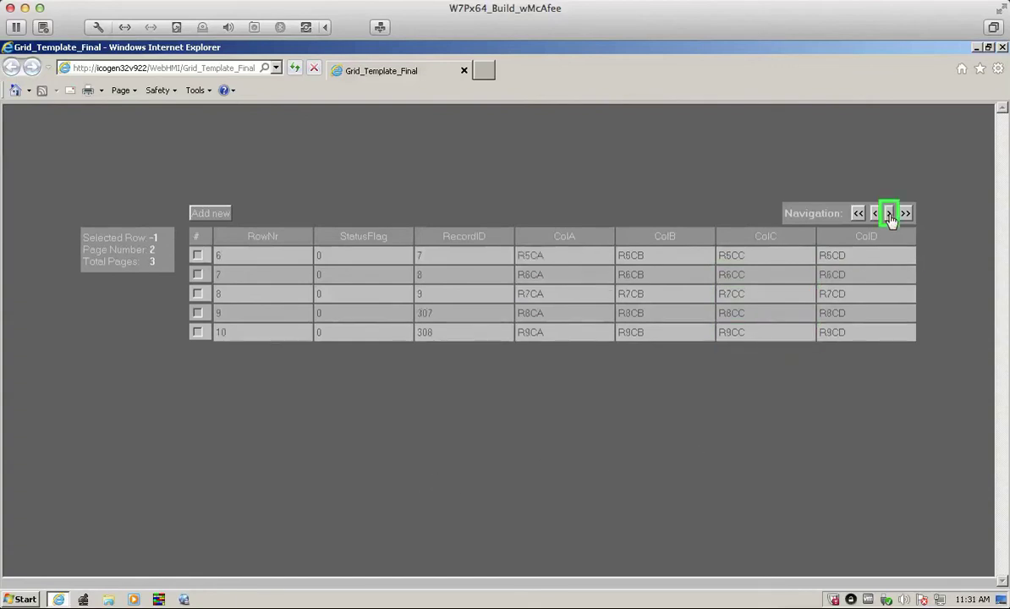
click(887, 214)
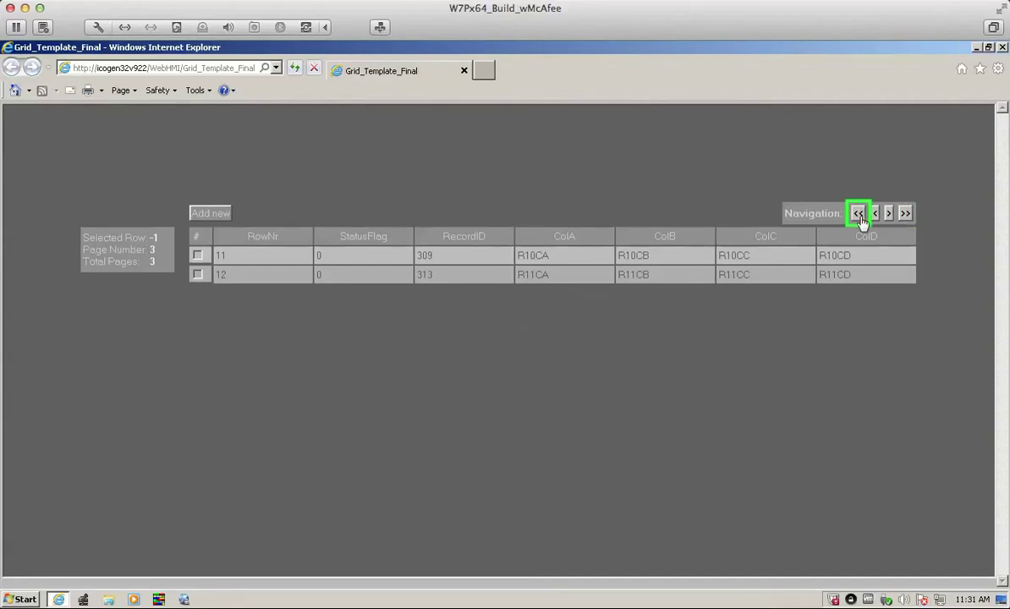
click(858, 214)
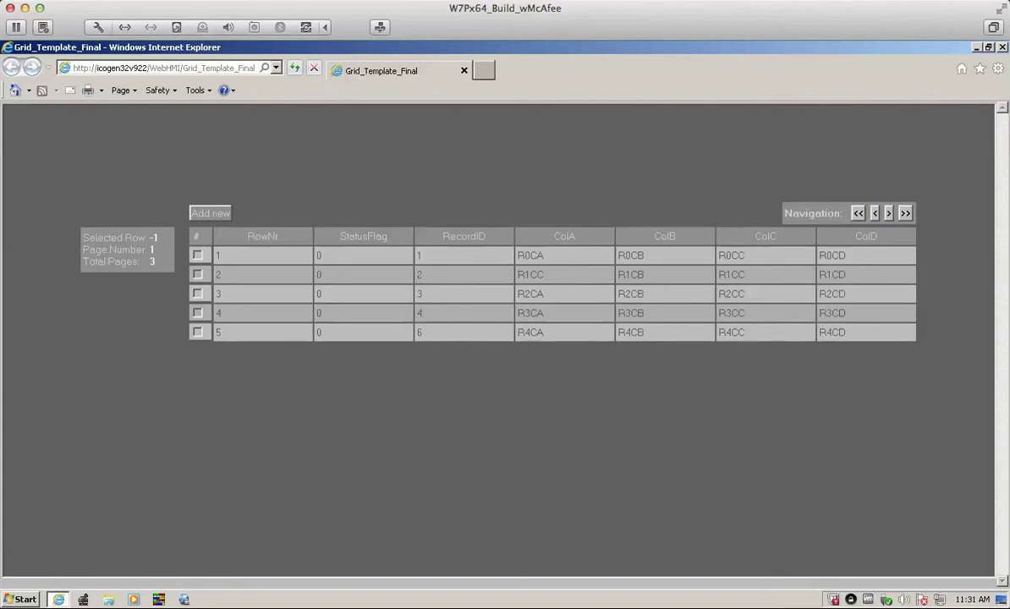
key(alt+Tab)
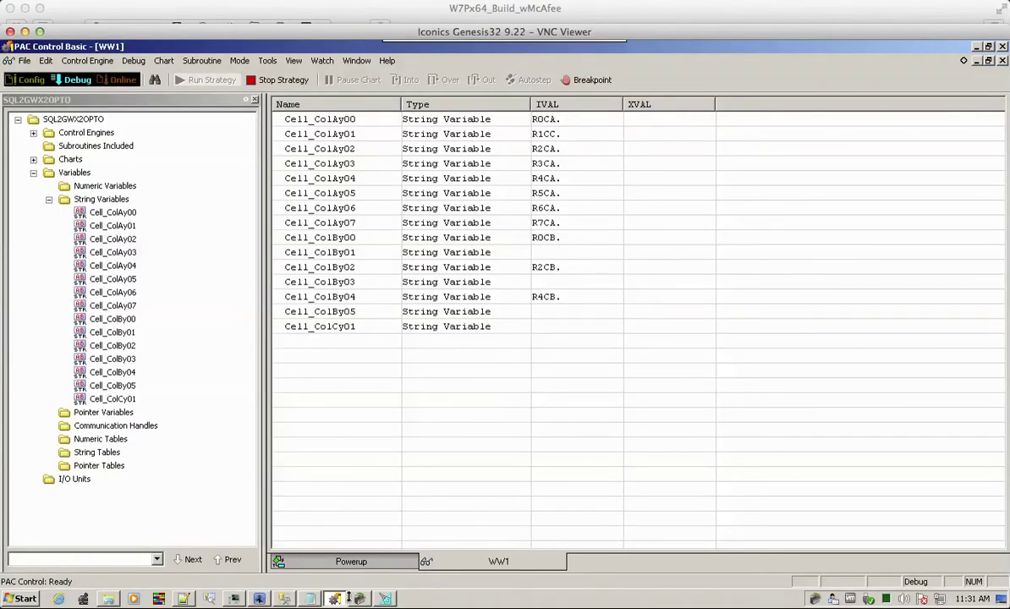
In dbo.TableA, compare row 1's ColA value R0CA with its OPC_ColA tag path
click(284, 598)
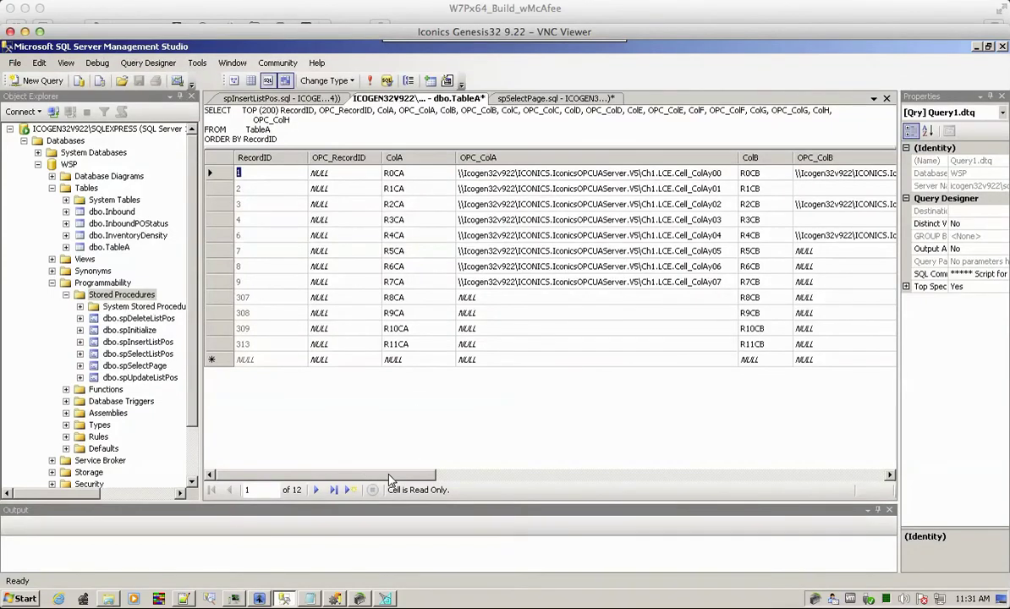
click(412, 178)
key(Down)
key(Down)
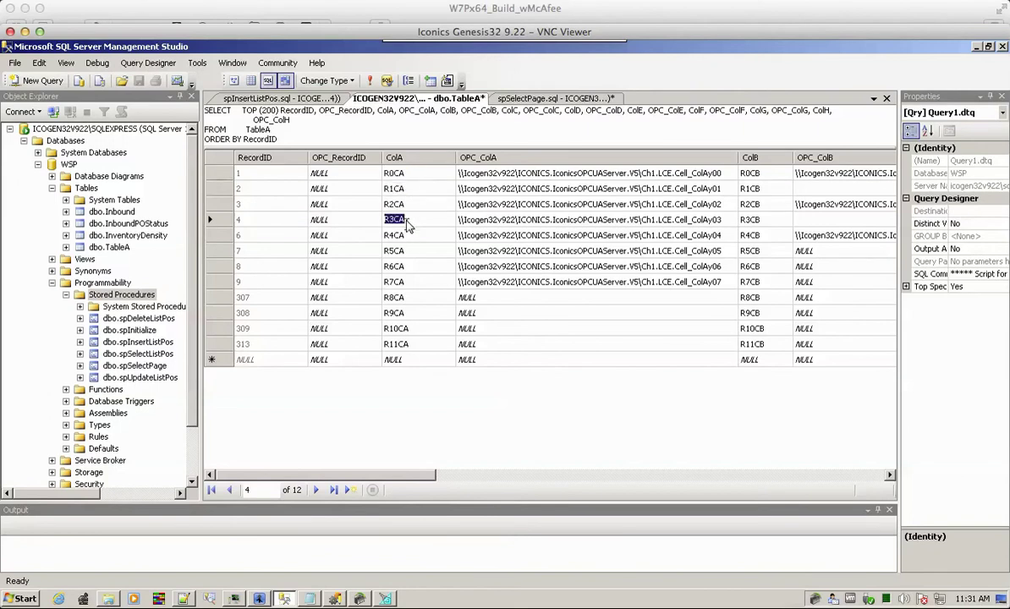
click(405, 177)
click(469, 174)
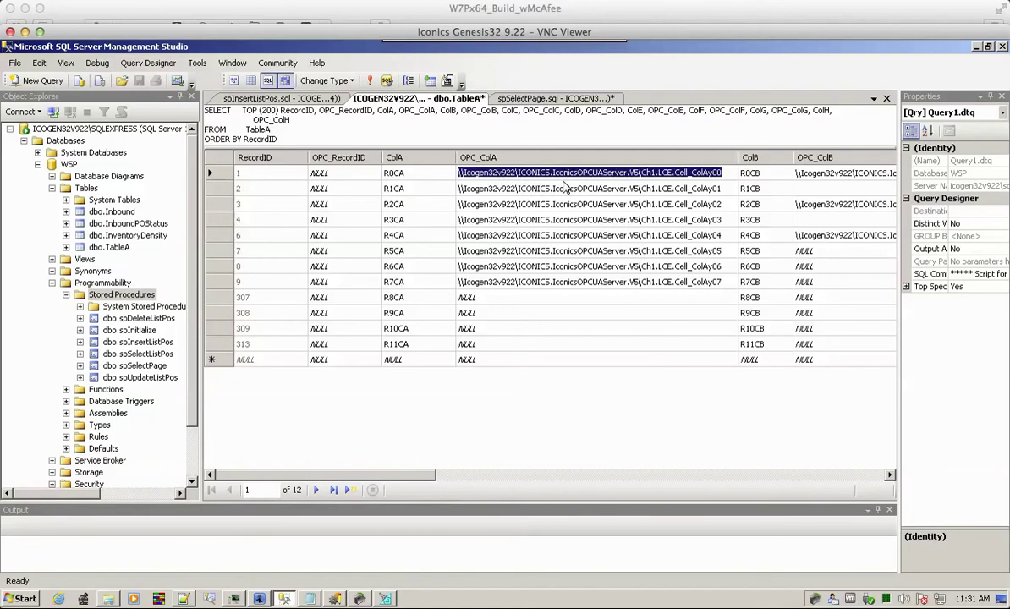
click(396, 171)
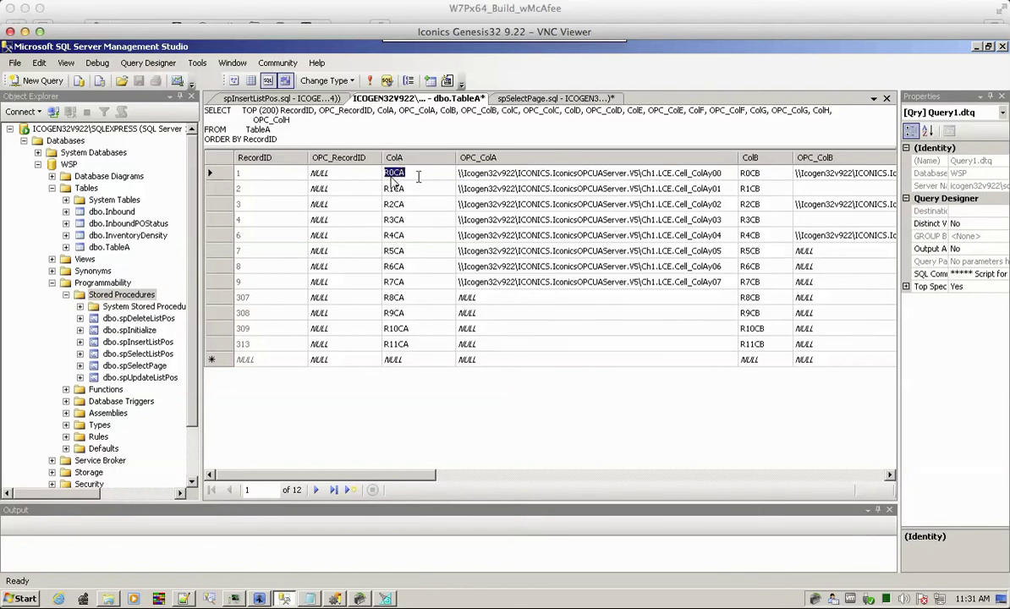
click(513, 174)
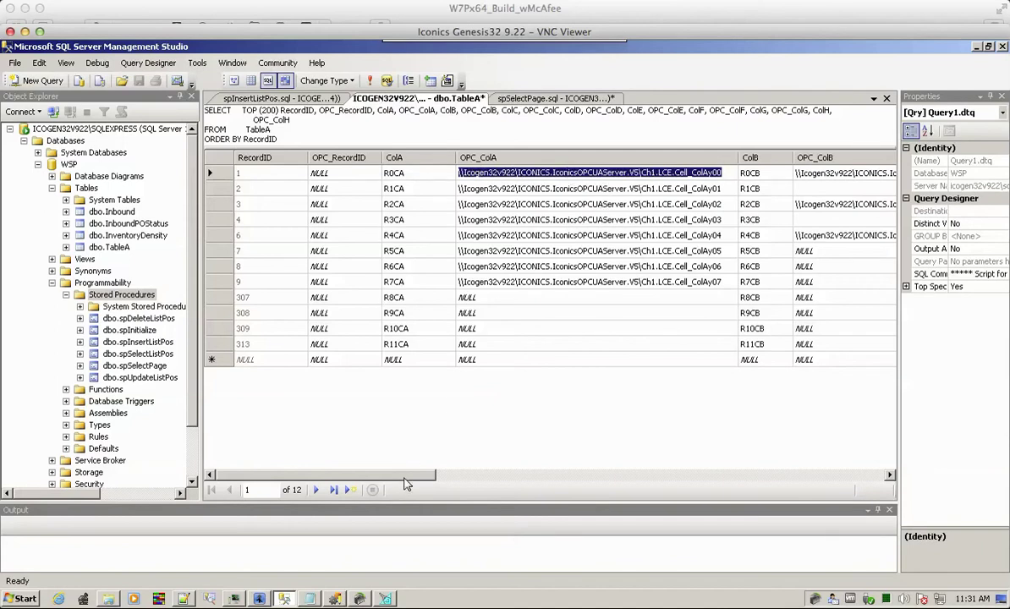
drag(406, 477, 459, 479)
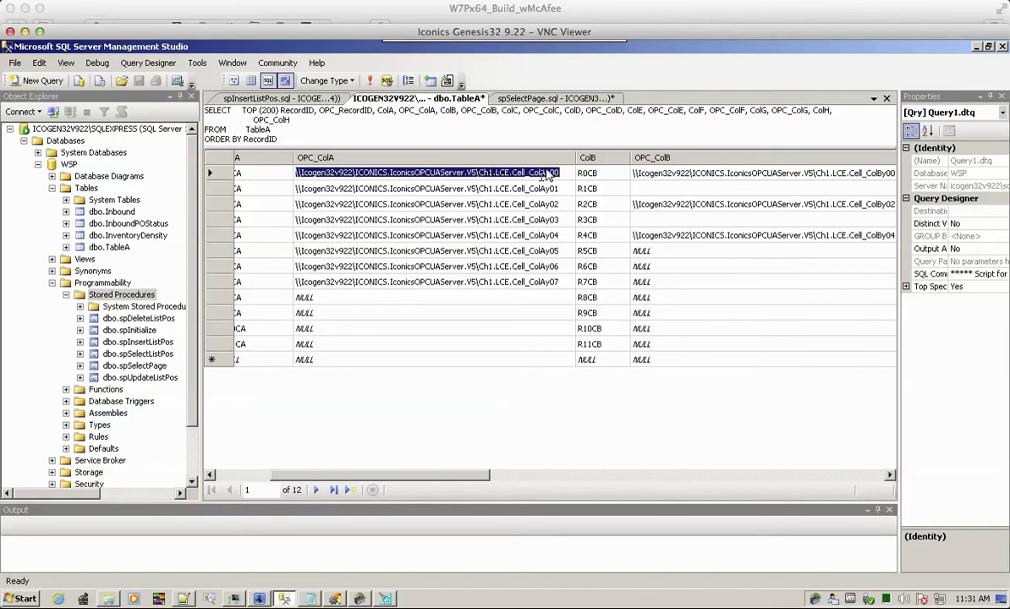
Inspect row 2's empty OPC_ColB value in TableA
click(635, 190)
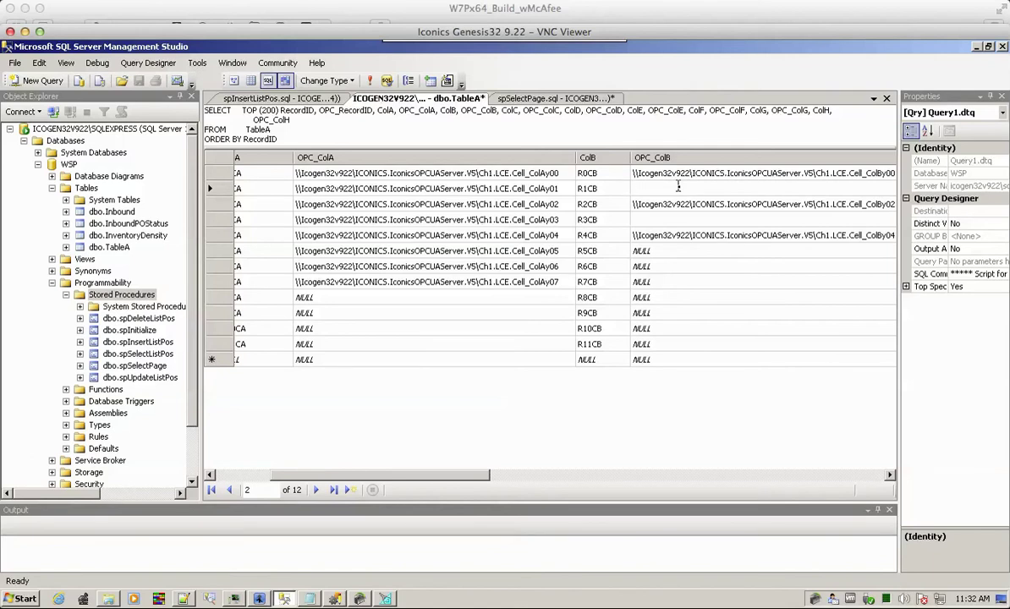
drag(465, 474, 406, 489)
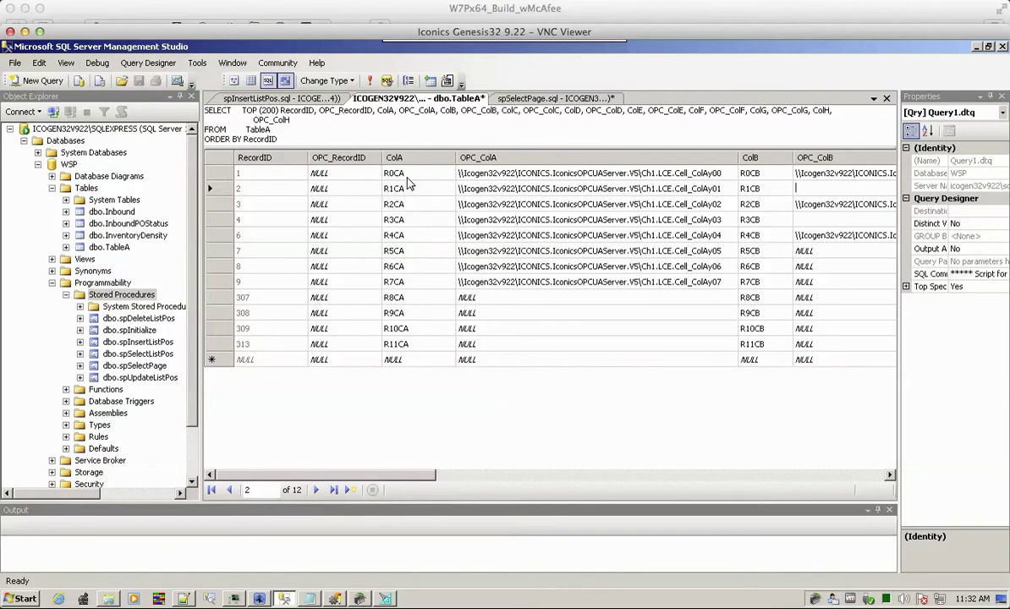
drag(380, 478, 404, 476)
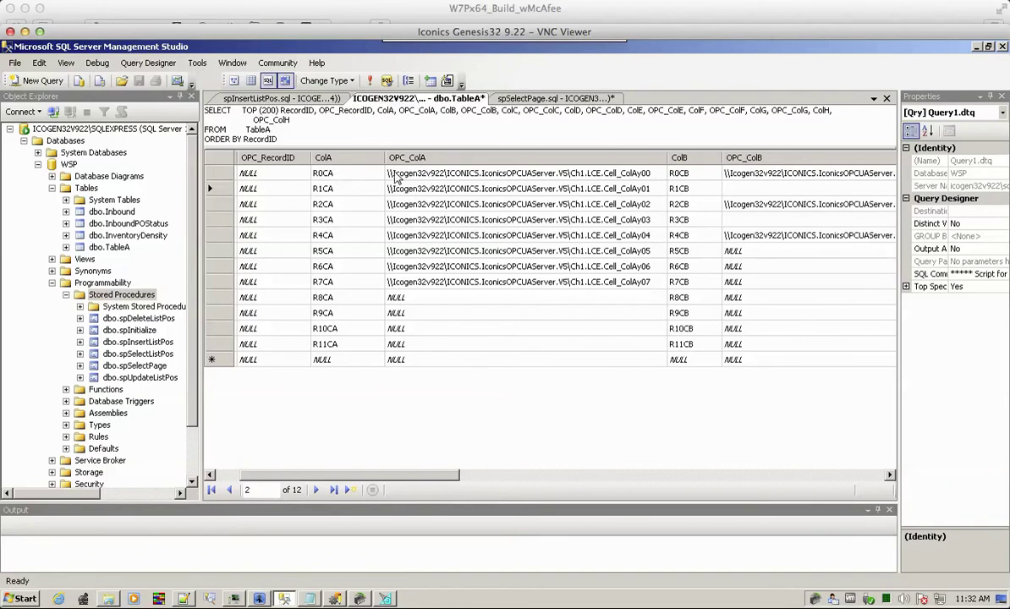
Recheck R0CA against its OPC_ColA tag path, then return to the PAC Control variables
click(321, 172)
click(441, 174)
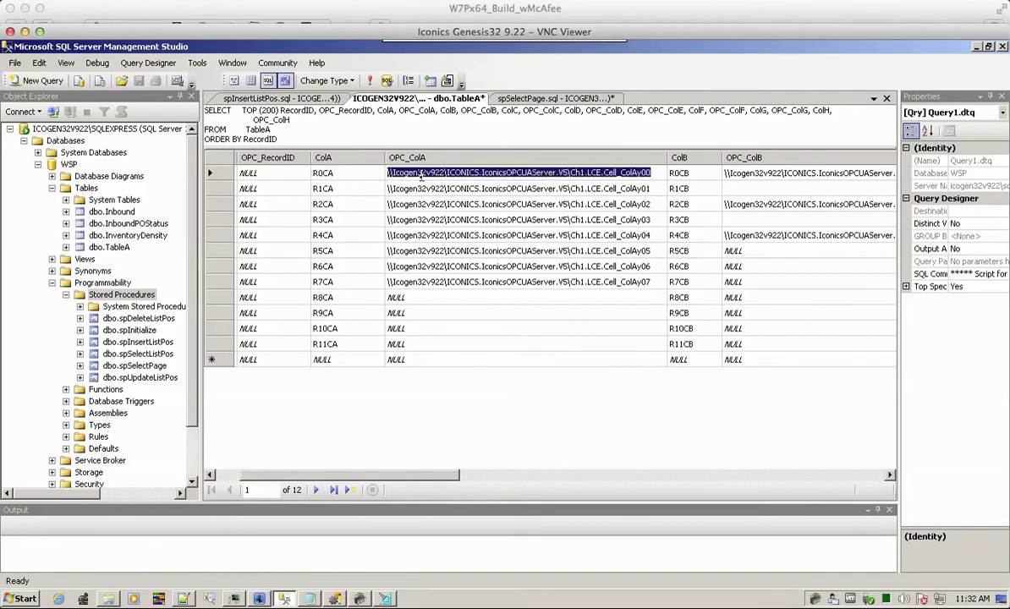
click(328, 173)
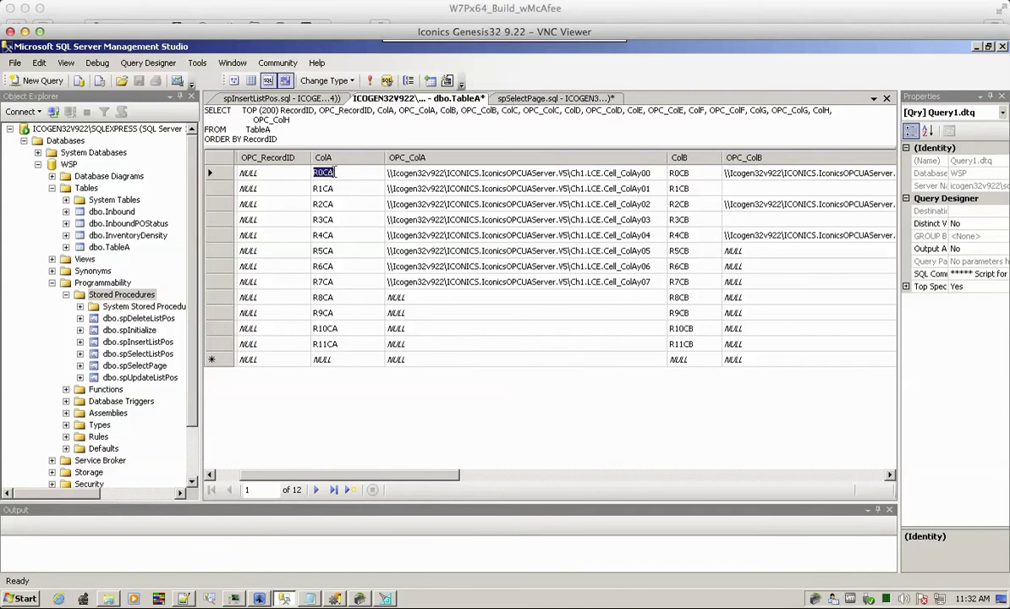
click(394, 175)
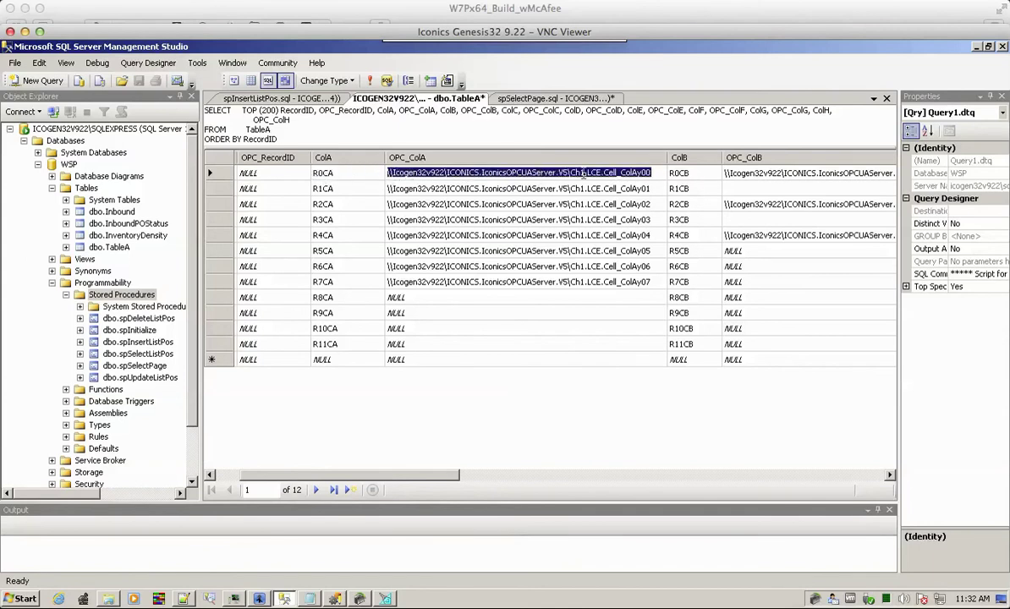
click(334, 599)
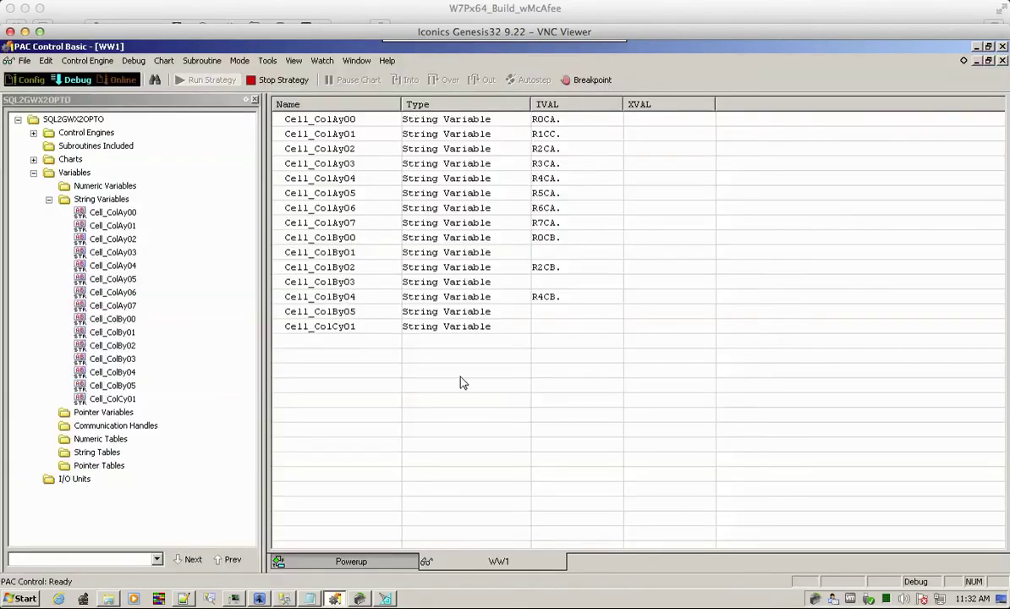
Select the Cell_ColAy00 variable, then bring the WebHMI grid browser forward
click(483, 124)
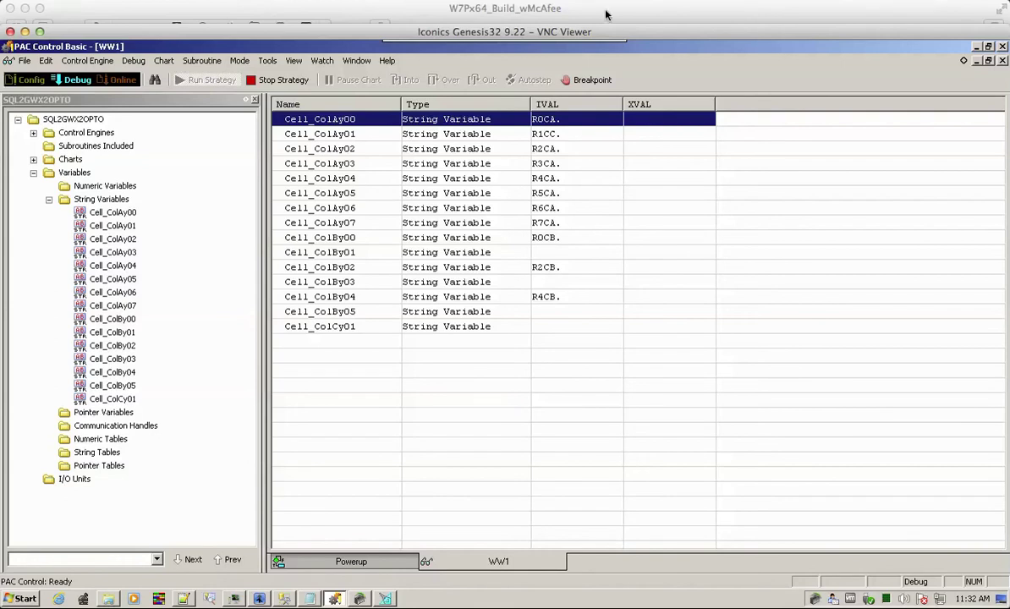
click(568, 10)
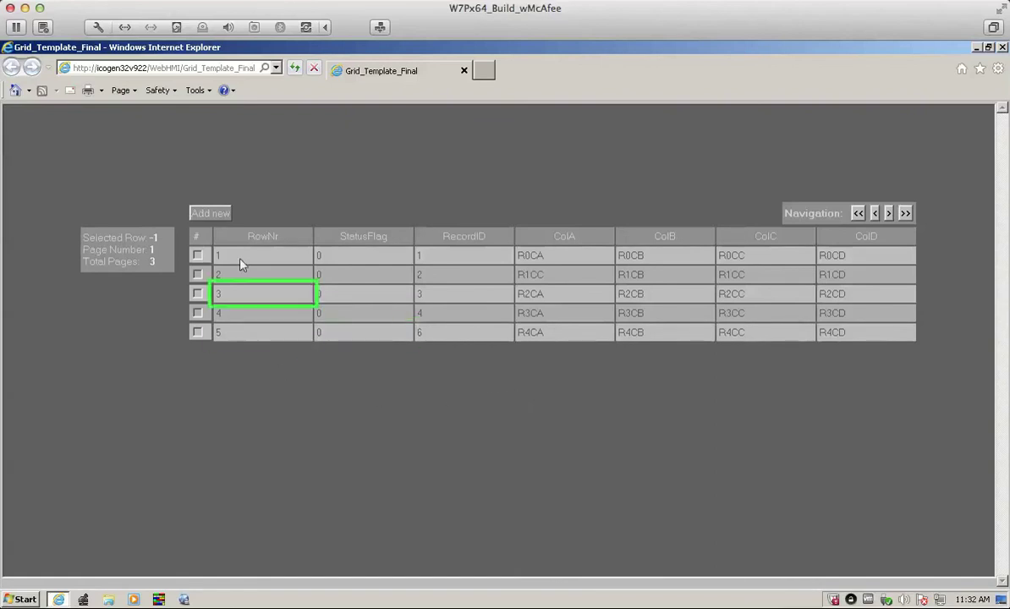
Enter NewValueA and NewValueB in a new row's ColA and ColB, then save it
click(222, 218)
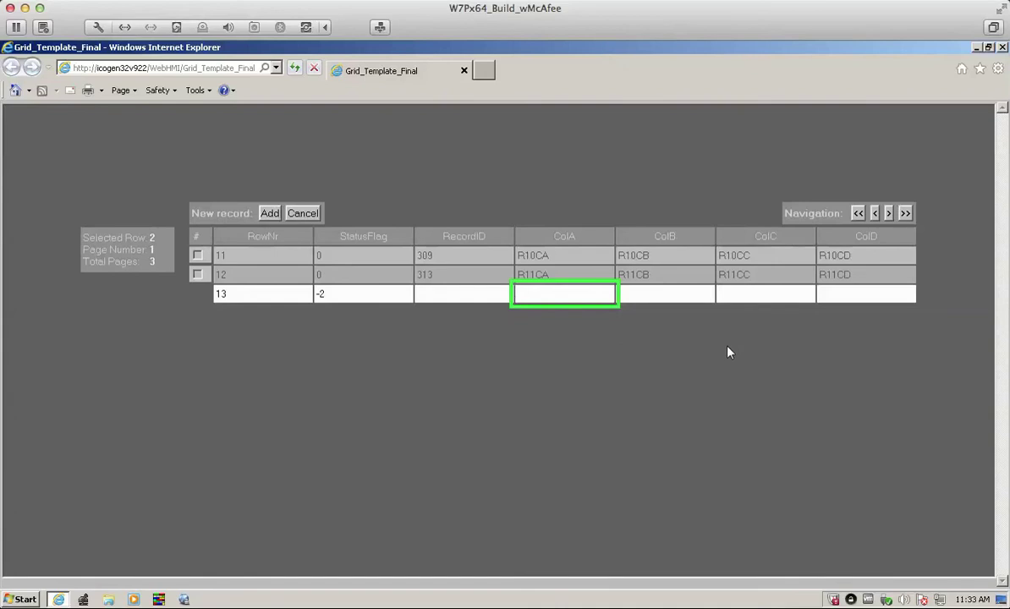
text(NewValueA)
click(650, 292)
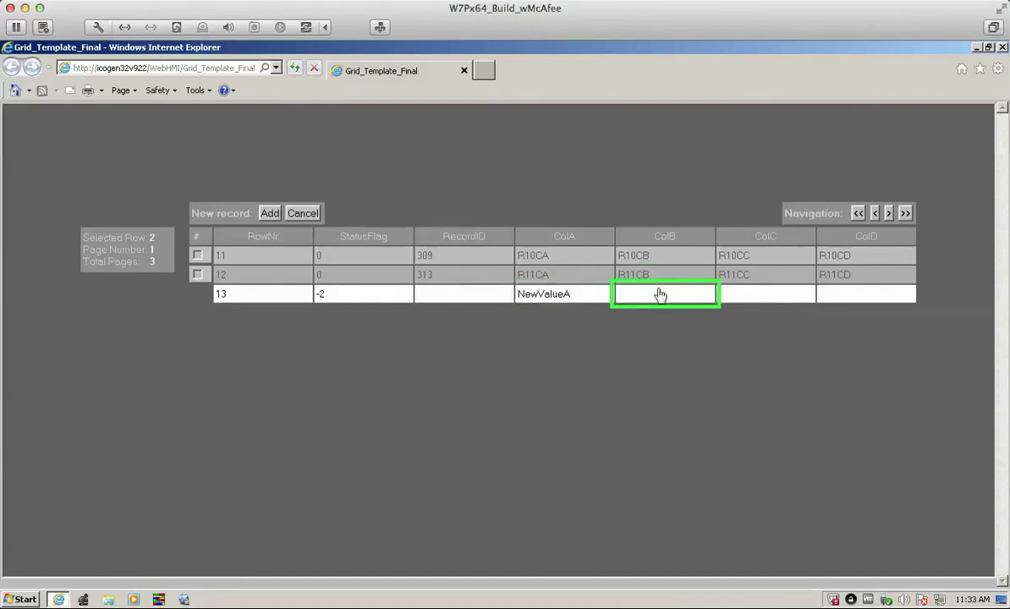
text(NewValueB)
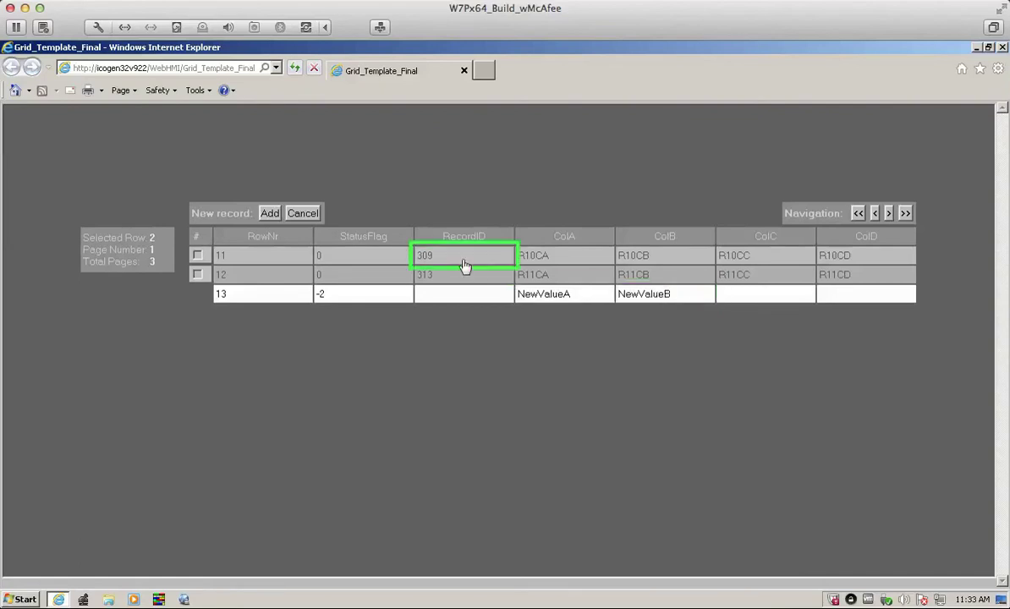
click(269, 215)
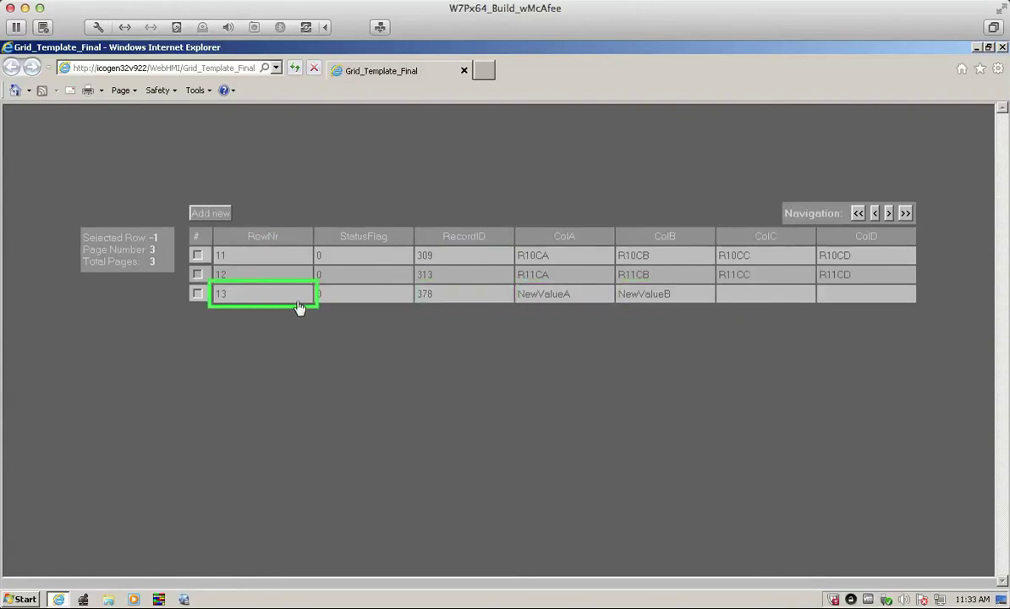
Check the tag info on the new record's cells, then return the grid to page 1
mouse_move(559, 307)
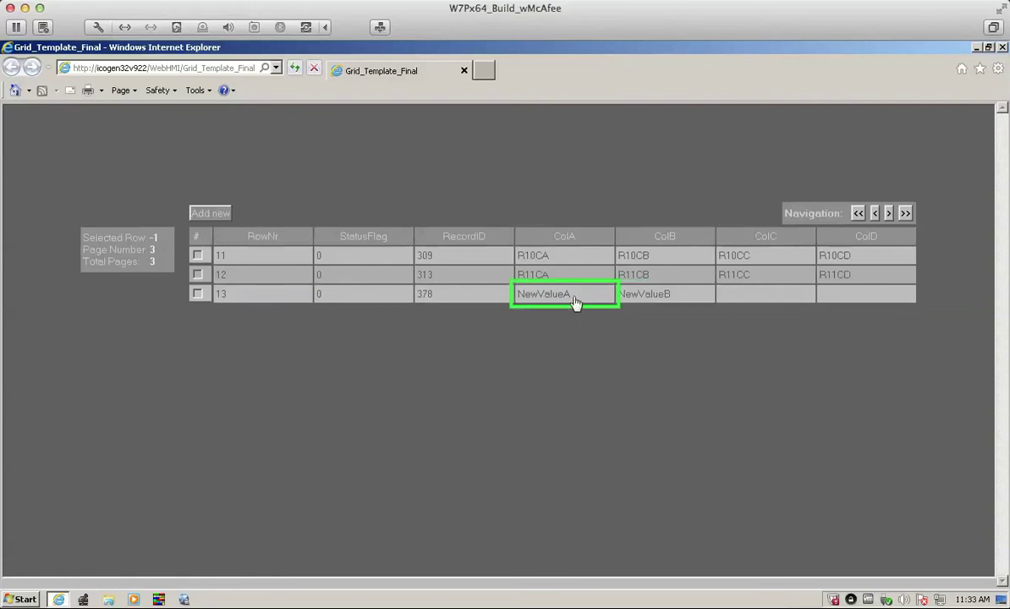
mouse_move(644, 303)
click(858, 213)
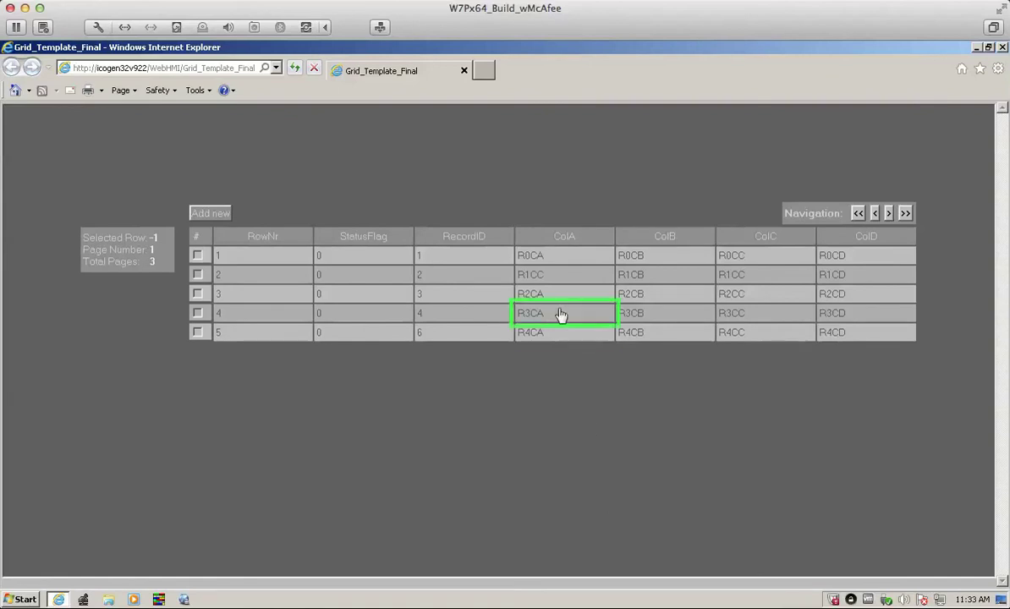
Check the tag info on page 1's cells, then switch to the SQL Server TableA results
mouse_move(541, 260)
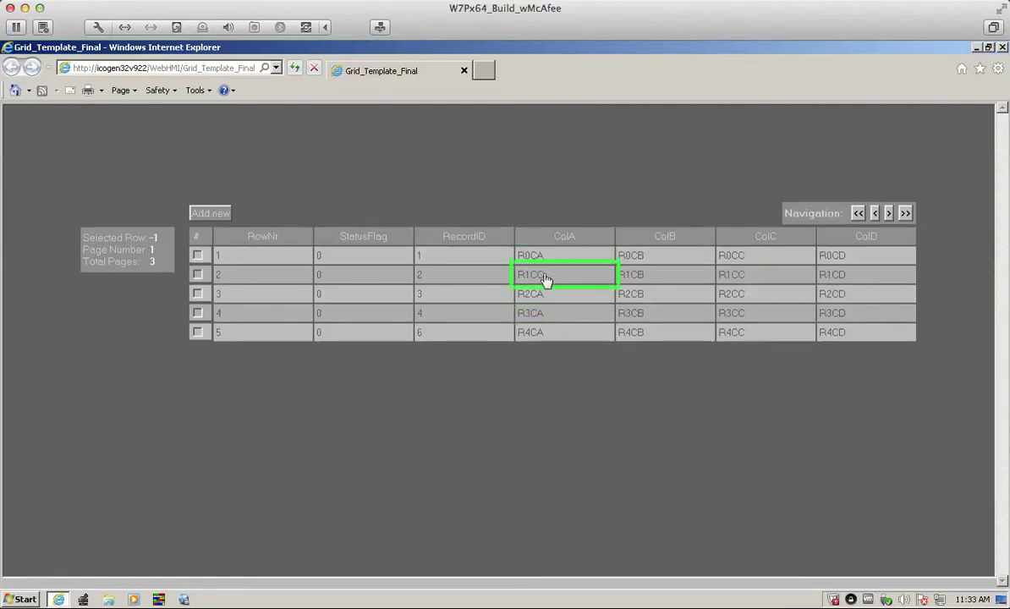
mouse_move(546, 280)
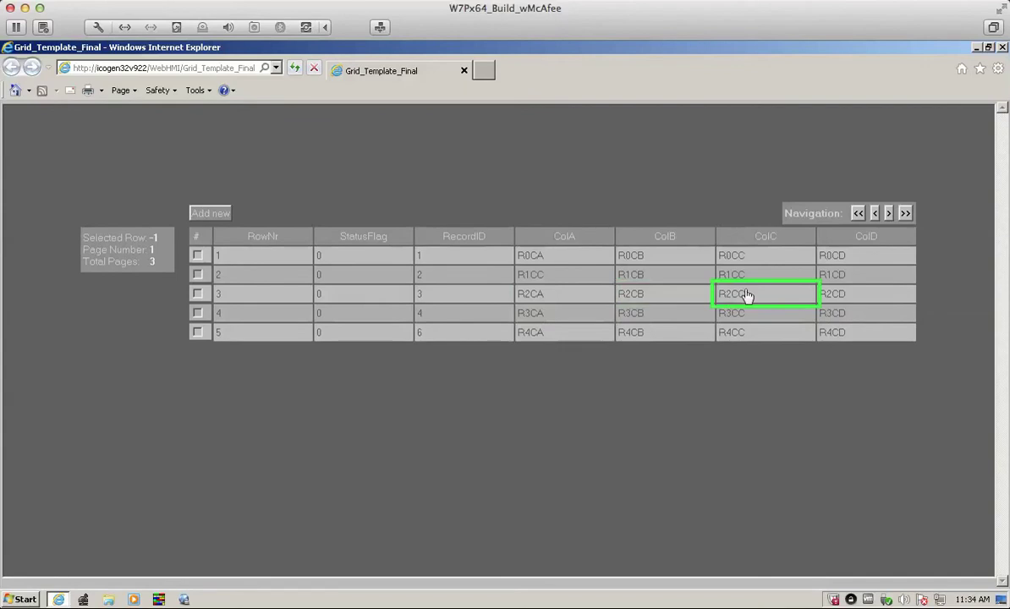
mouse_move(744, 285)
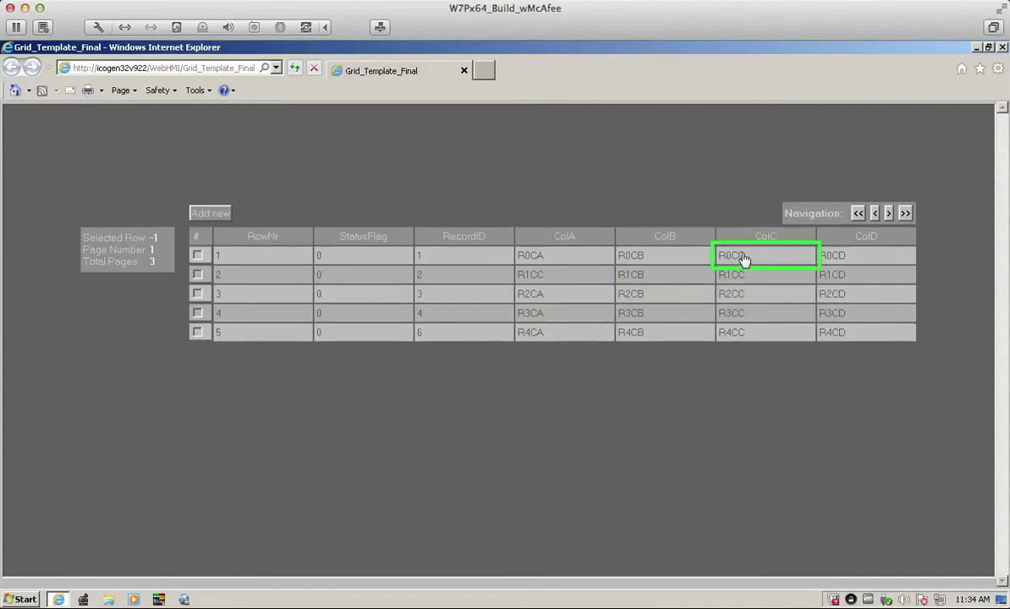
mouse_move(744, 257)
key(super+Tab)
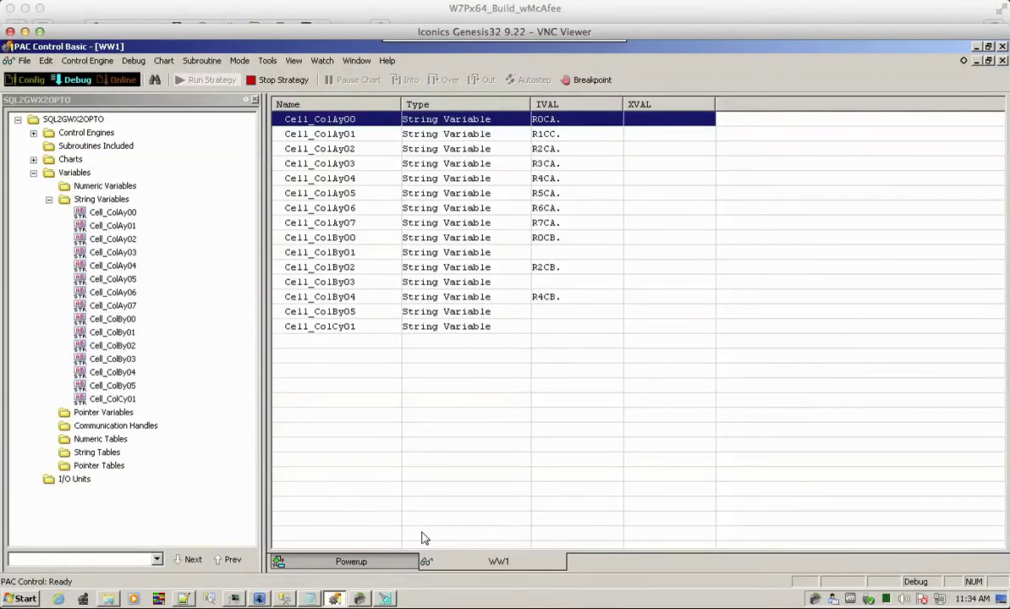
key(alt+Tab)
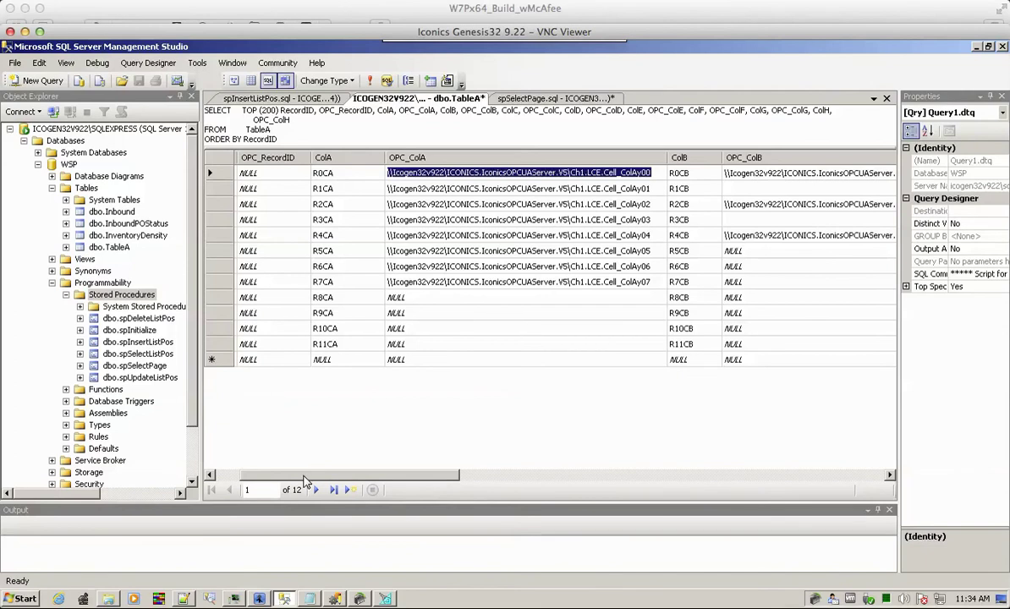
Re-run the TableA query, inspect record 378's empty OPC_ColA, then return to the web grid
key(ctrl+r)
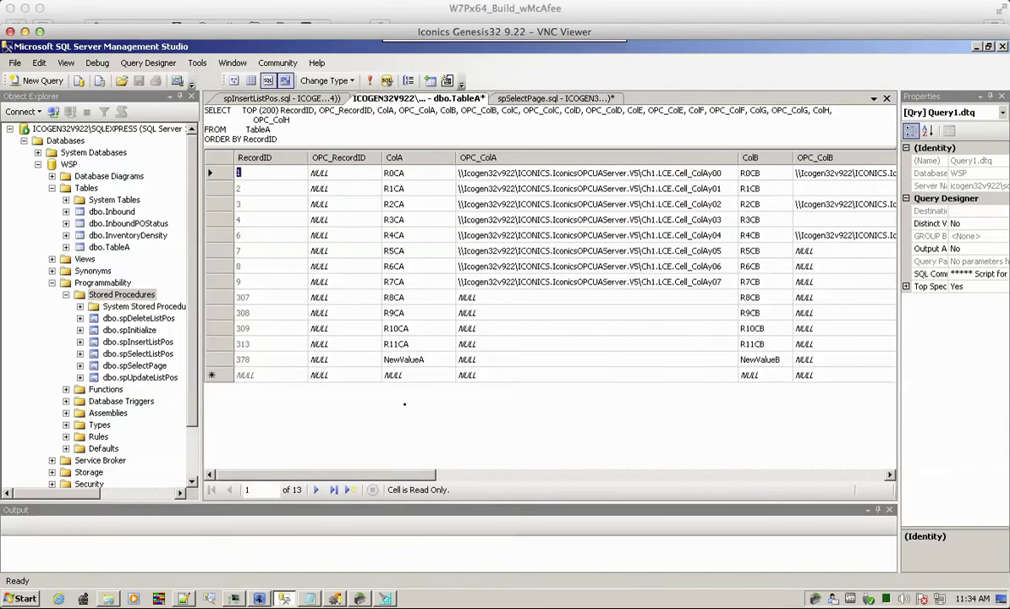
click(212, 359)
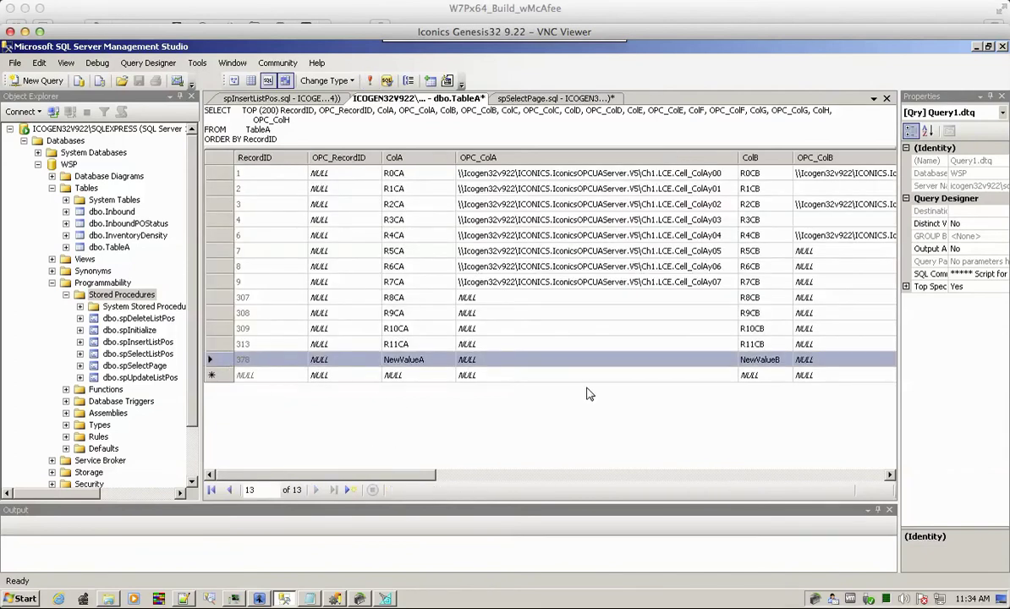
drag(417, 475, 378, 478)
click(464, 364)
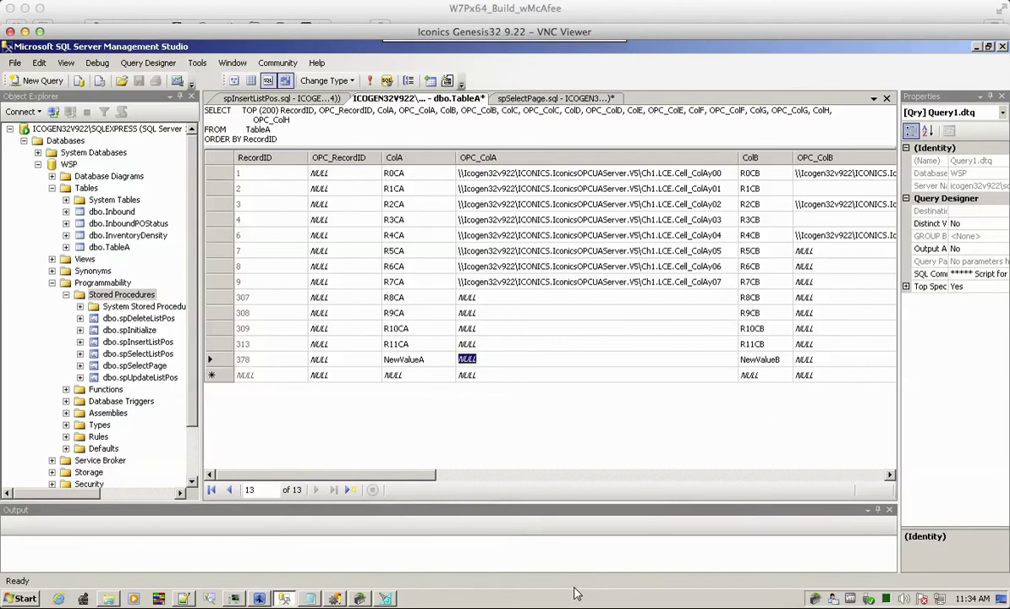
click(624, 16)
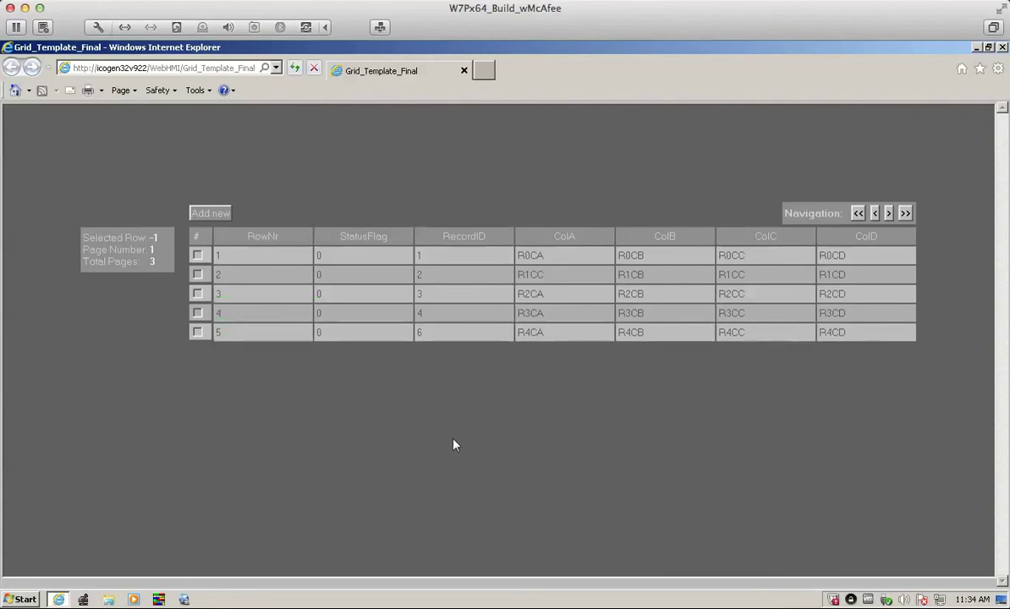
Delete the records in row 5 twice, removing RecordIDs 6 and 7 so record 8 (R6CA) moves up
click(198, 334)
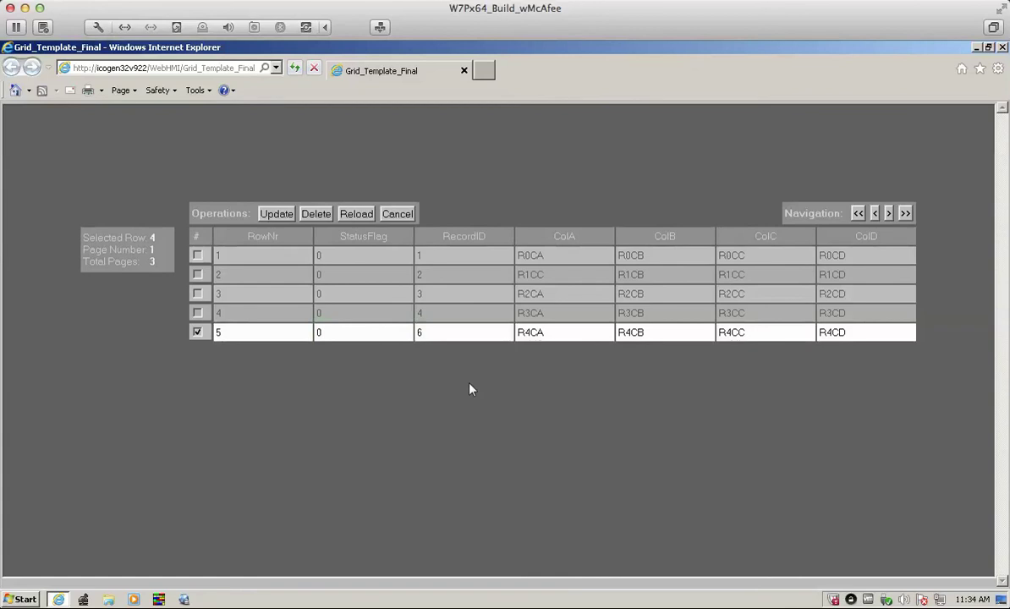
click(328, 217)
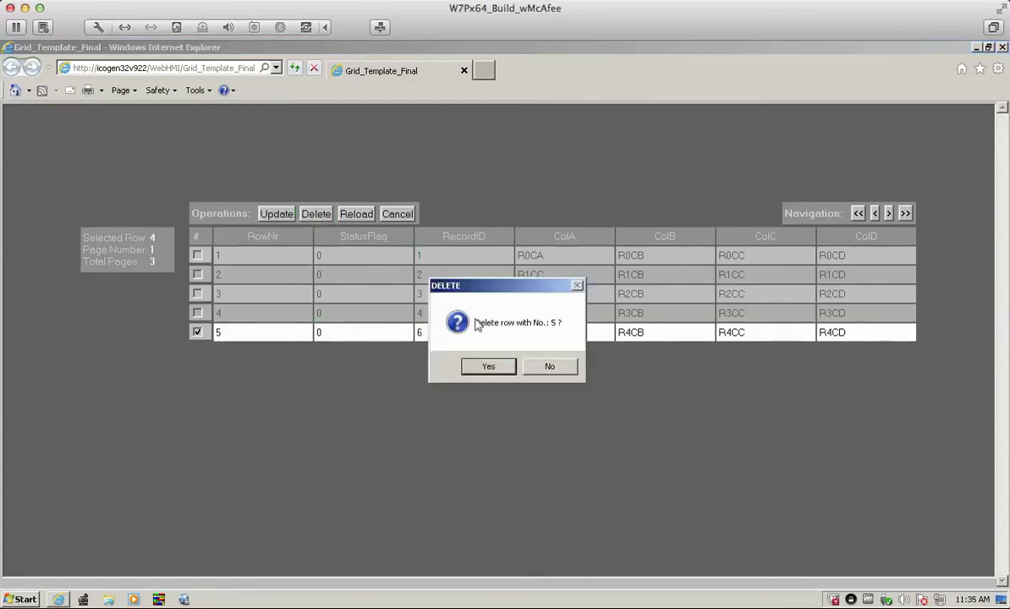
click(464, 363)
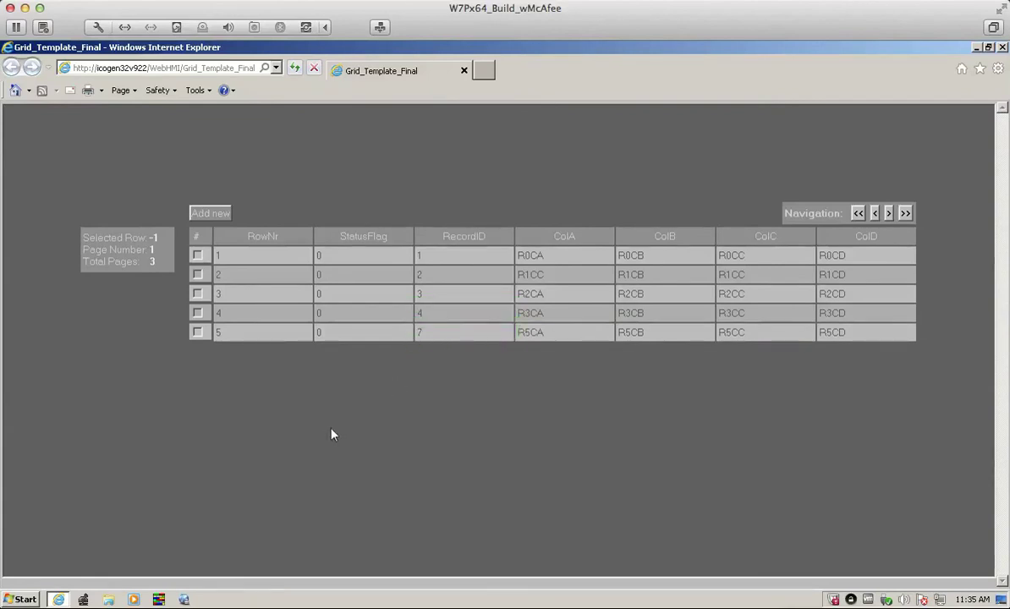
click(199, 334)
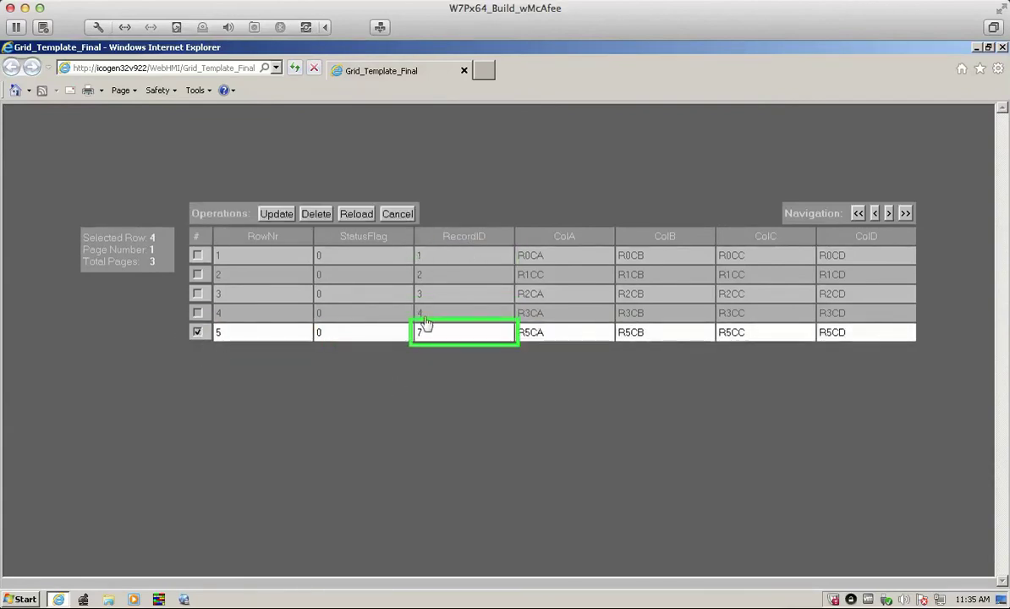
click(314, 215)
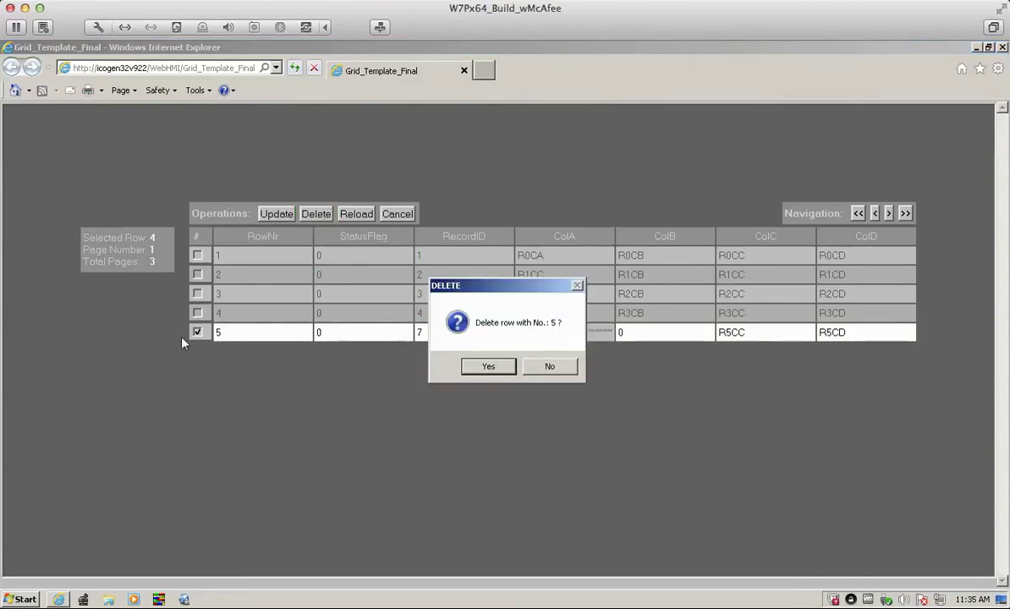
click(497, 374)
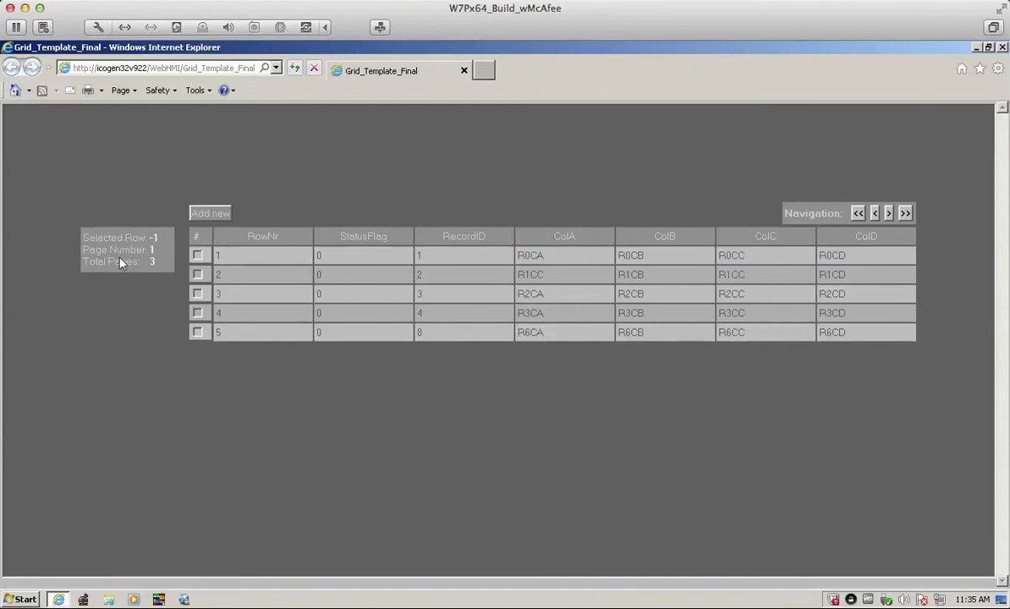
Change row 1's ColA to R0CA_update and confirm the Update to the database
click(197, 255)
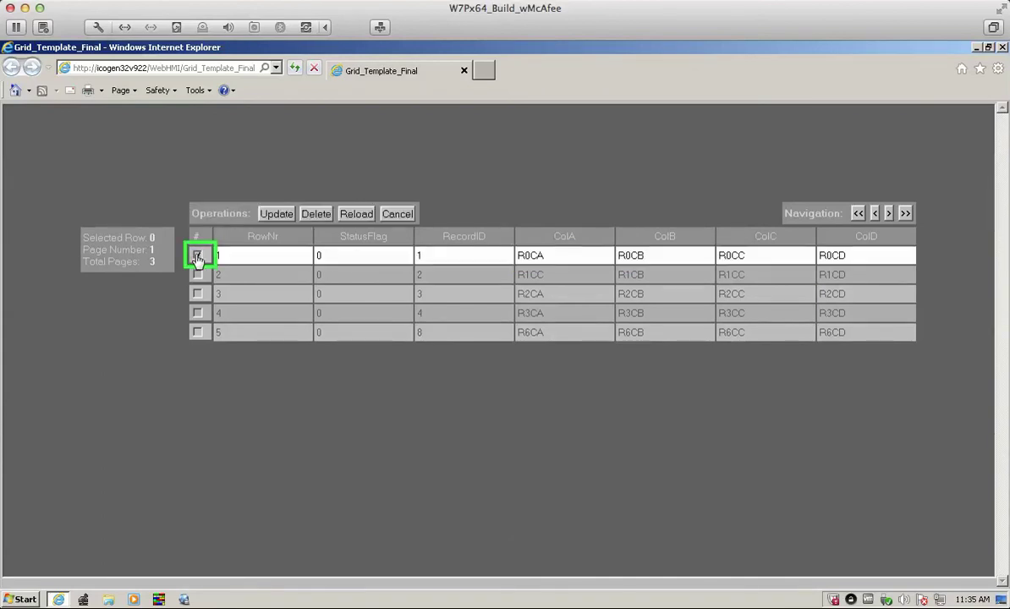
click(561, 266)
click(575, 267)
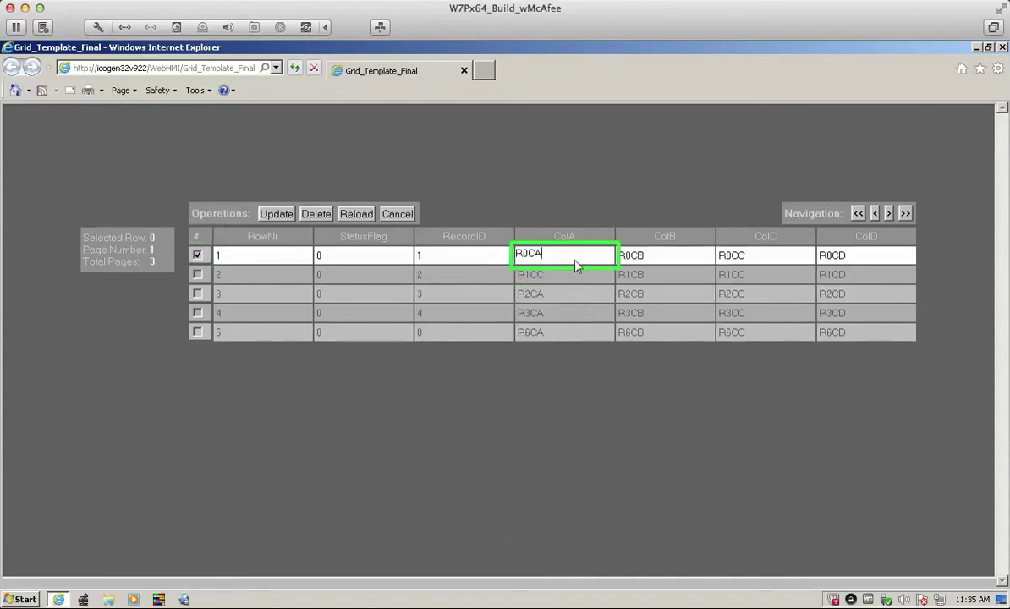
text(_update)
click(630, 278)
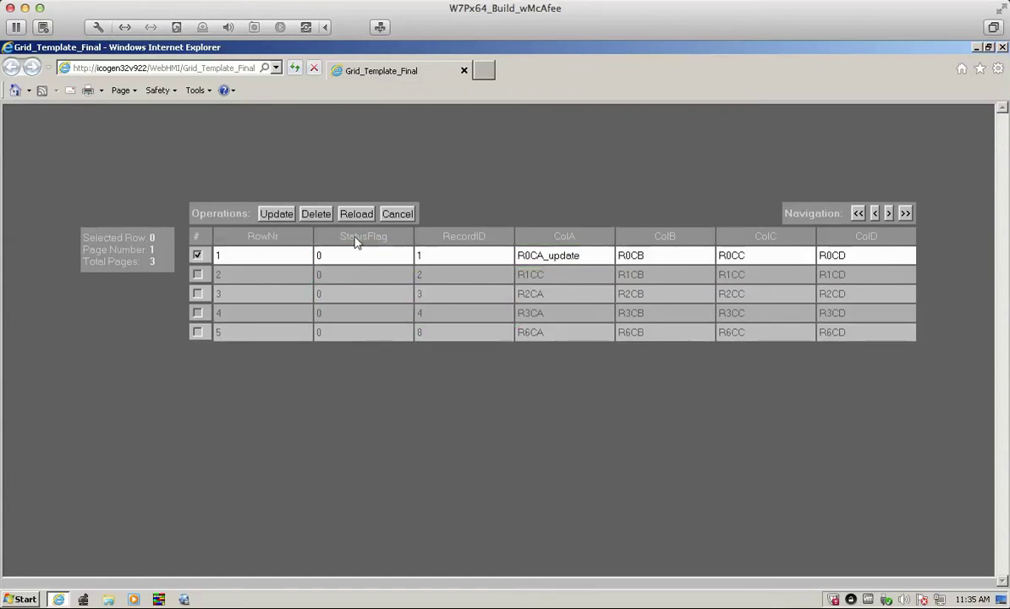
click(271, 216)
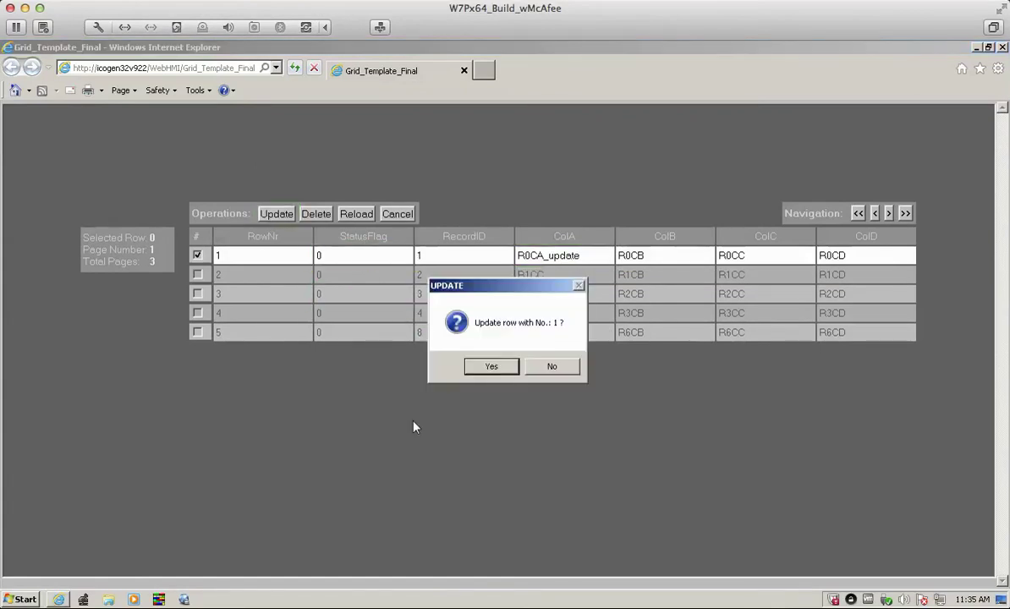
click(498, 369)
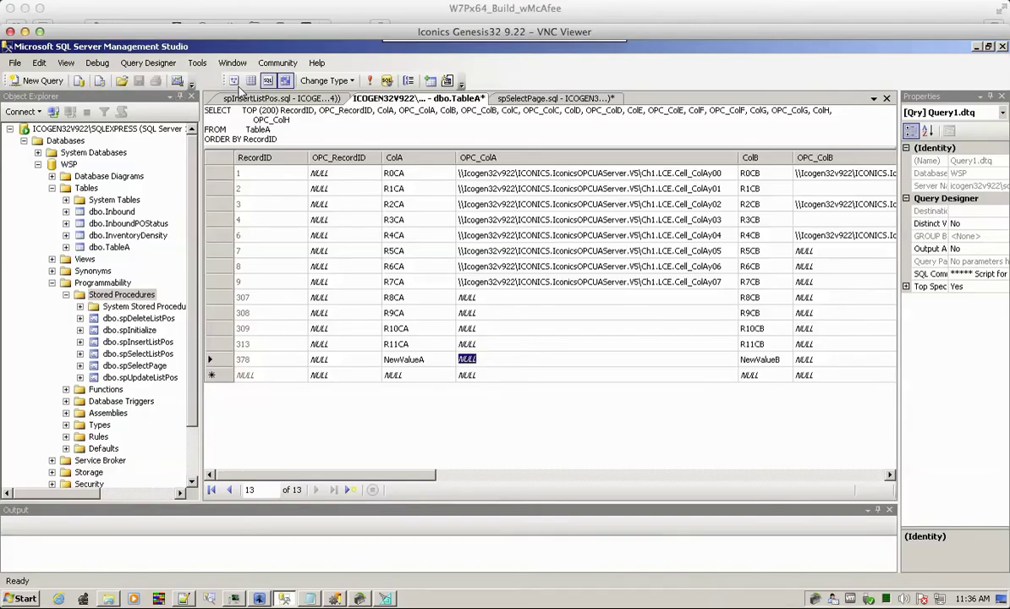
Re-run the TableA query to verify 11 records with R0CA_update in row 1
click(369, 81)
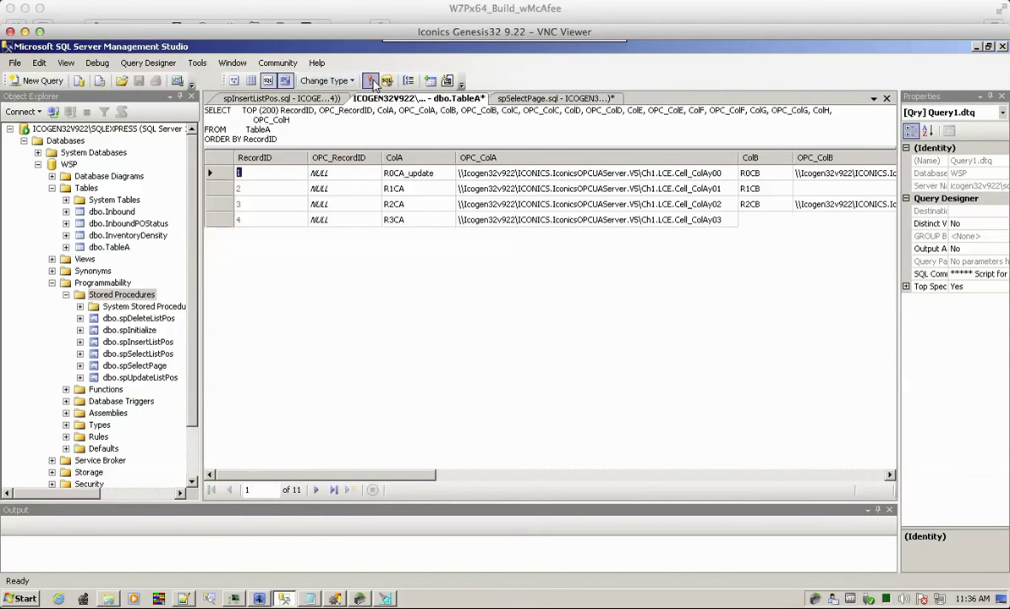
click(403, 173)
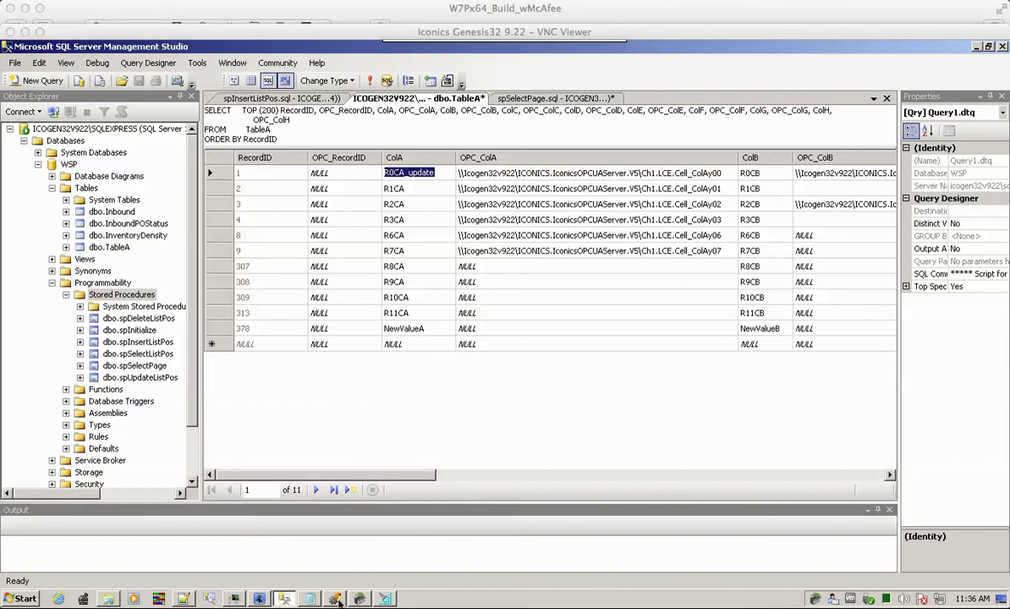
click(387, 599)
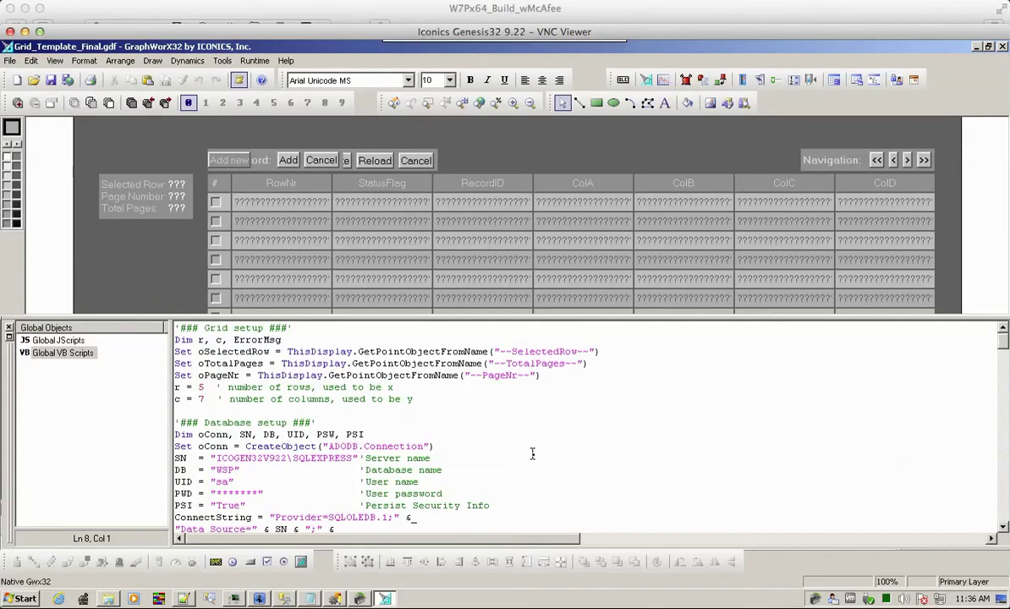
Review the object scripts: Add new row, insert Cancel, Show insert row, and First/Last/Previous Page
drag(1002, 338, 1002, 489)
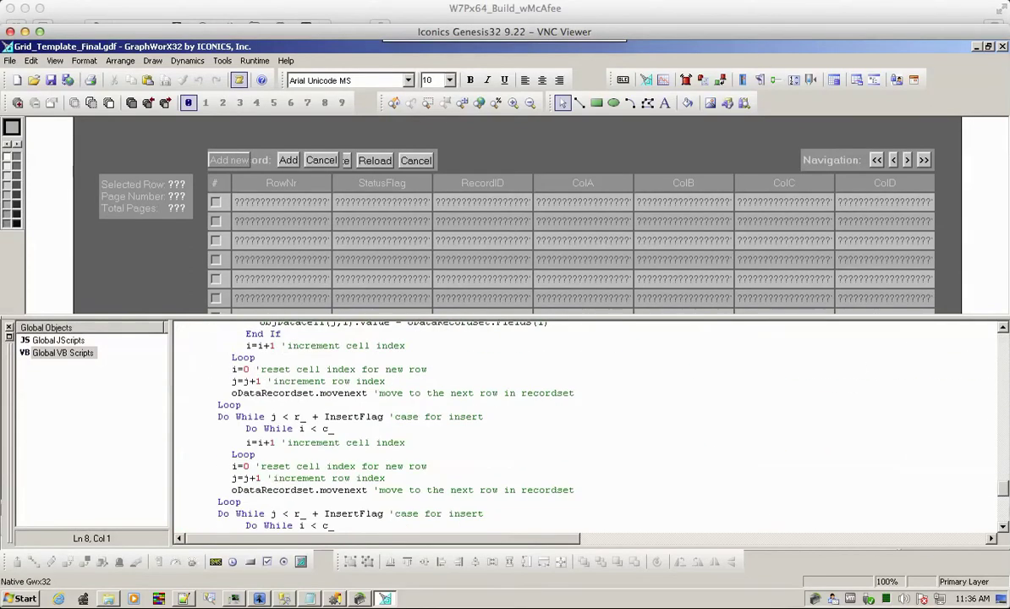
scroll(699, 367, up, 20)
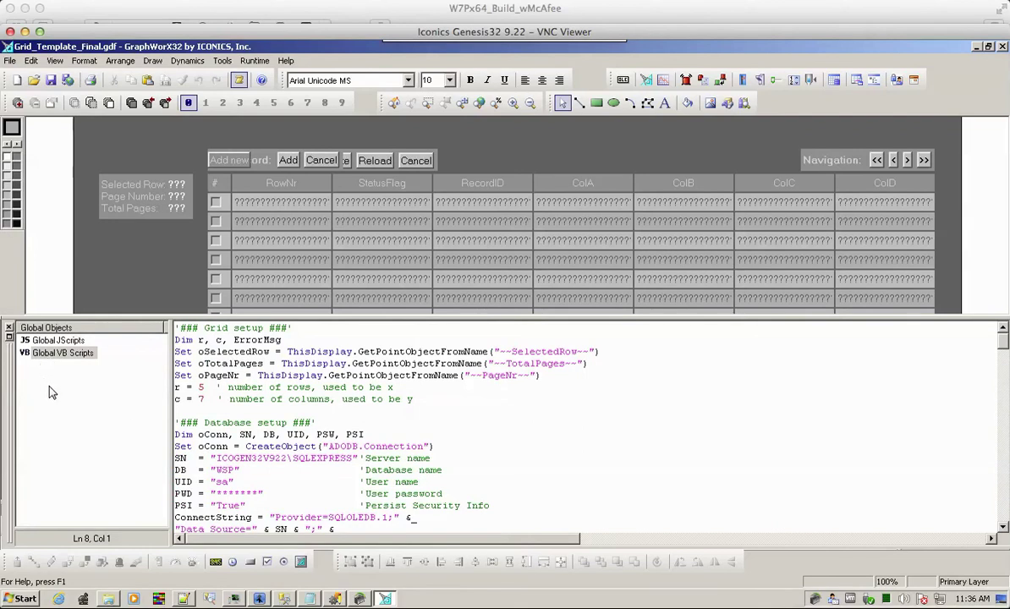
click(51, 329)
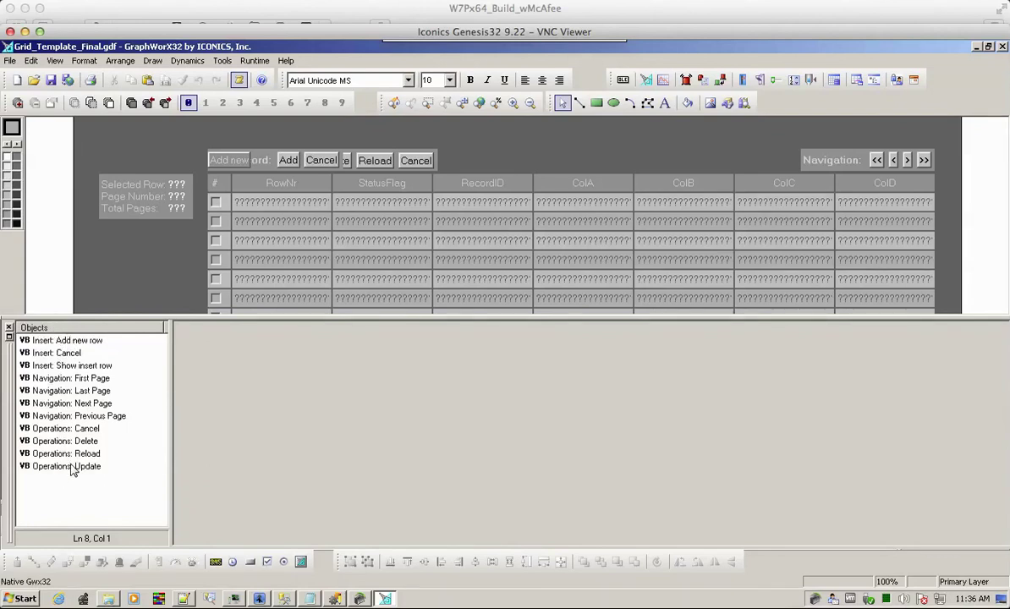
click(63, 340)
click(61, 353)
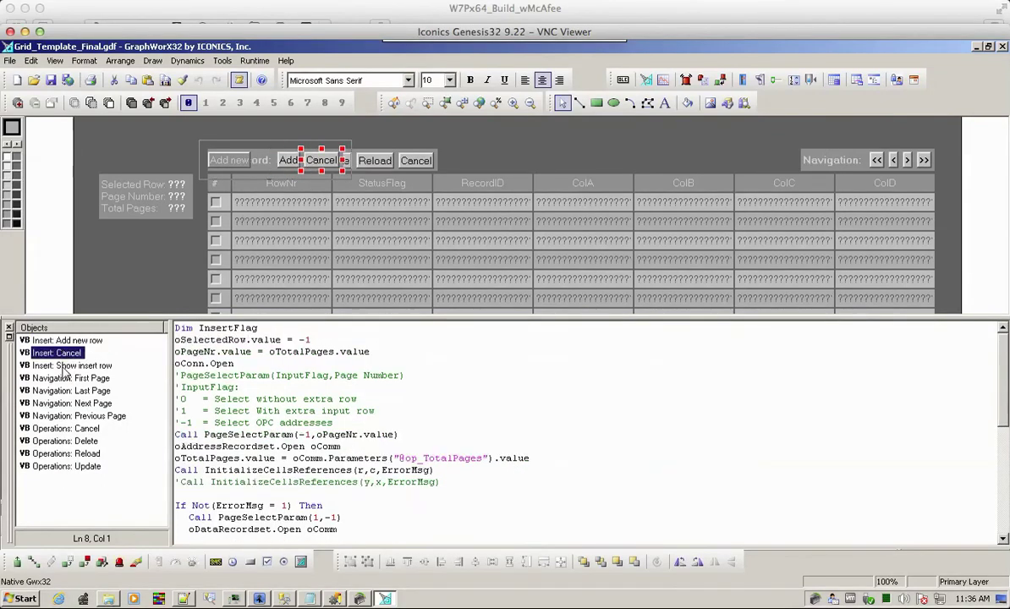
click(65, 366)
click(68, 378)
click(68, 391)
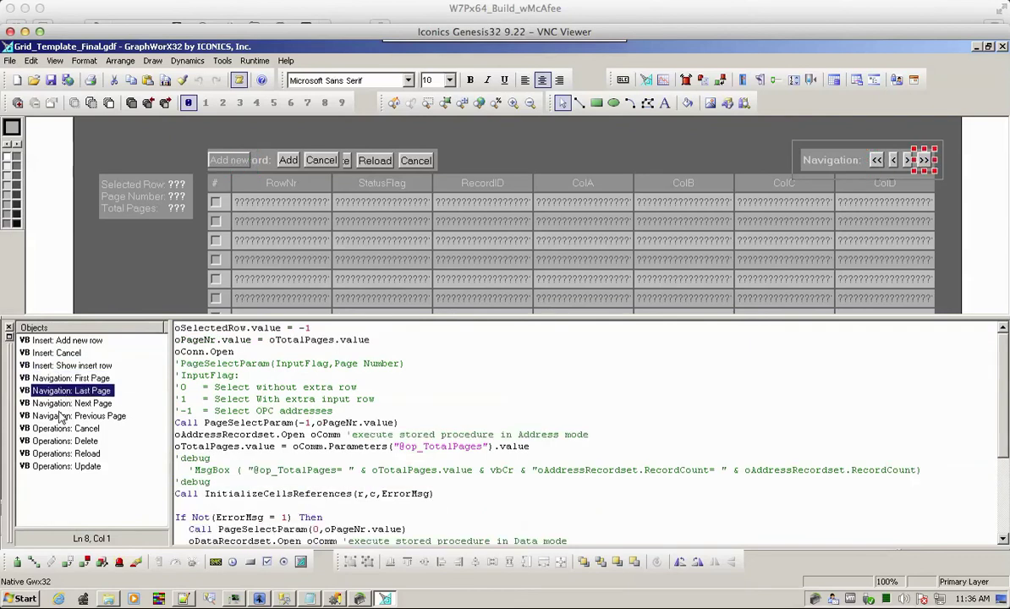
click(67, 415)
Inspect the PostRuntimeStart display event script, then return to the Global VB Scripts
click(62, 309)
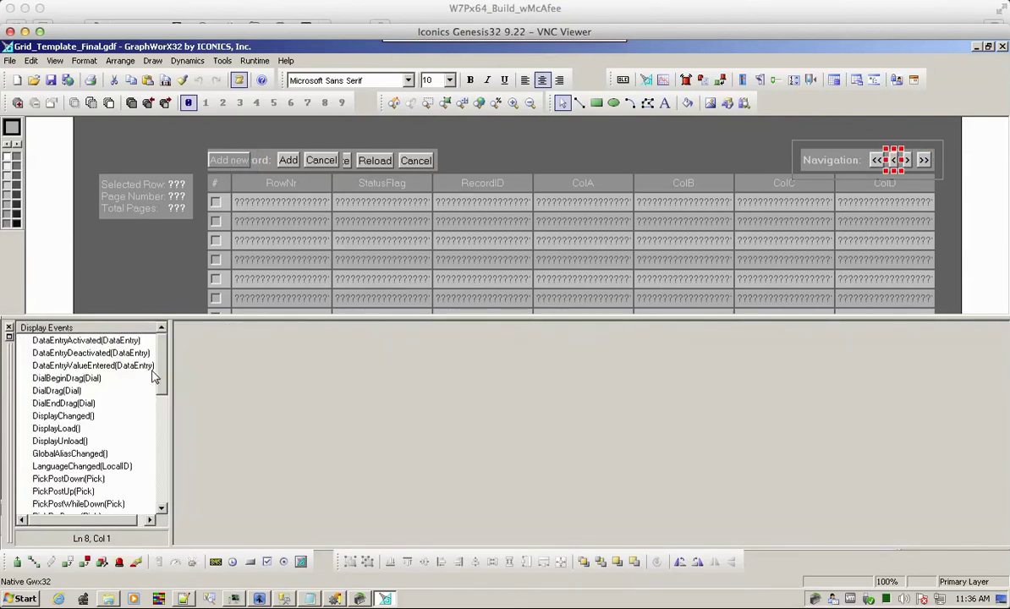
drag(163, 373, 165, 402)
click(64, 453)
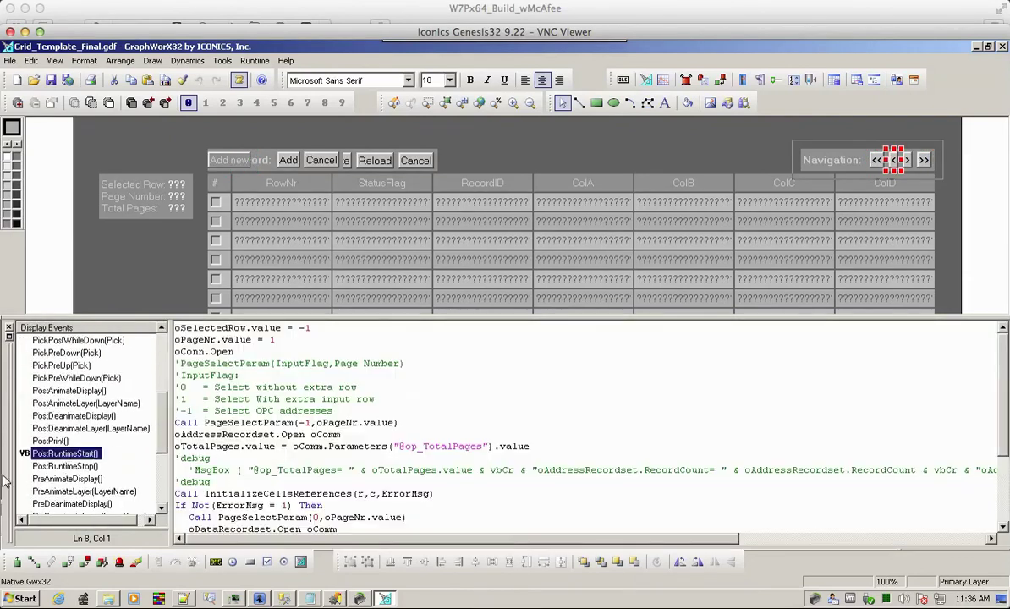
click(94, 313)
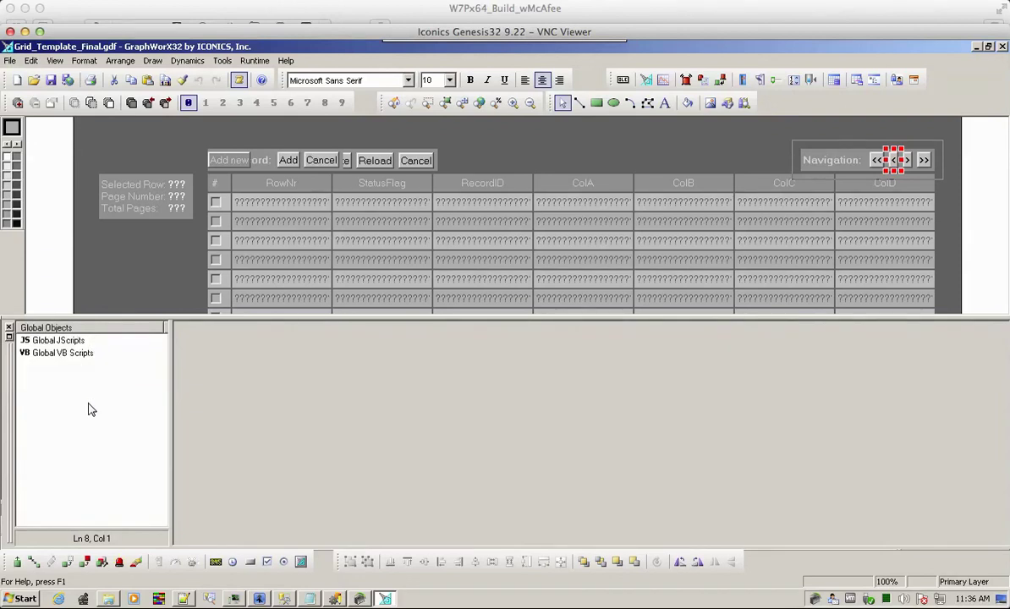
click(170, 276)
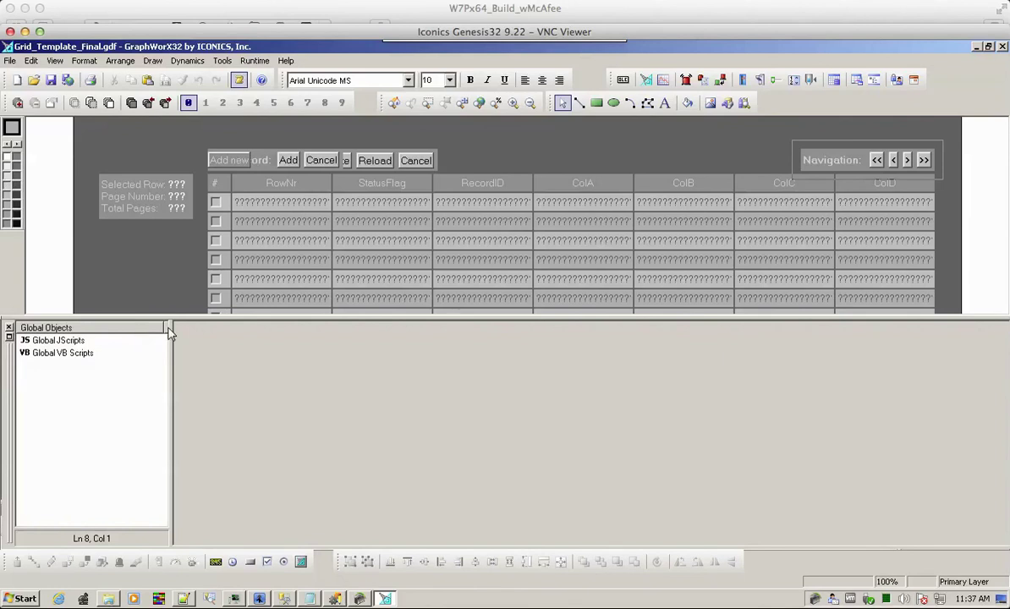
double_click(69, 356)
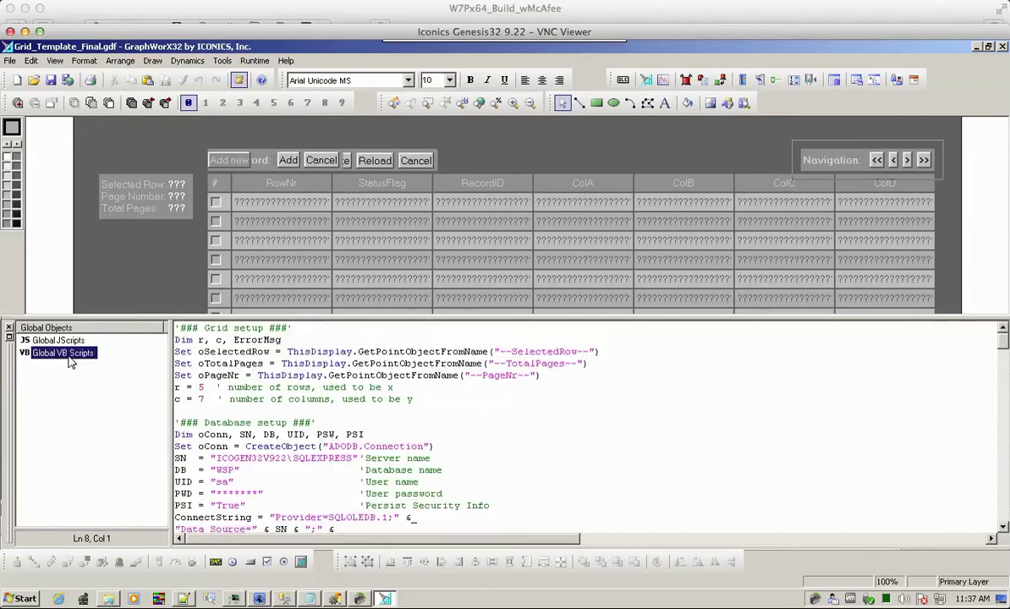
Change the global script's row count from r = 5 to r = 6
click(207, 386)
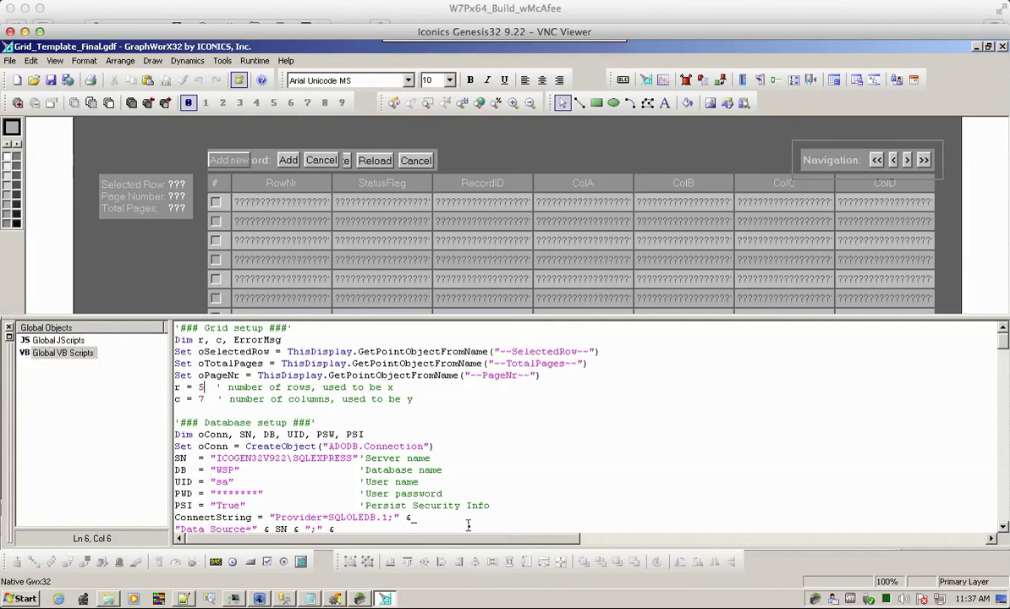
key(BackSpace)
text(6)
click(833, 160)
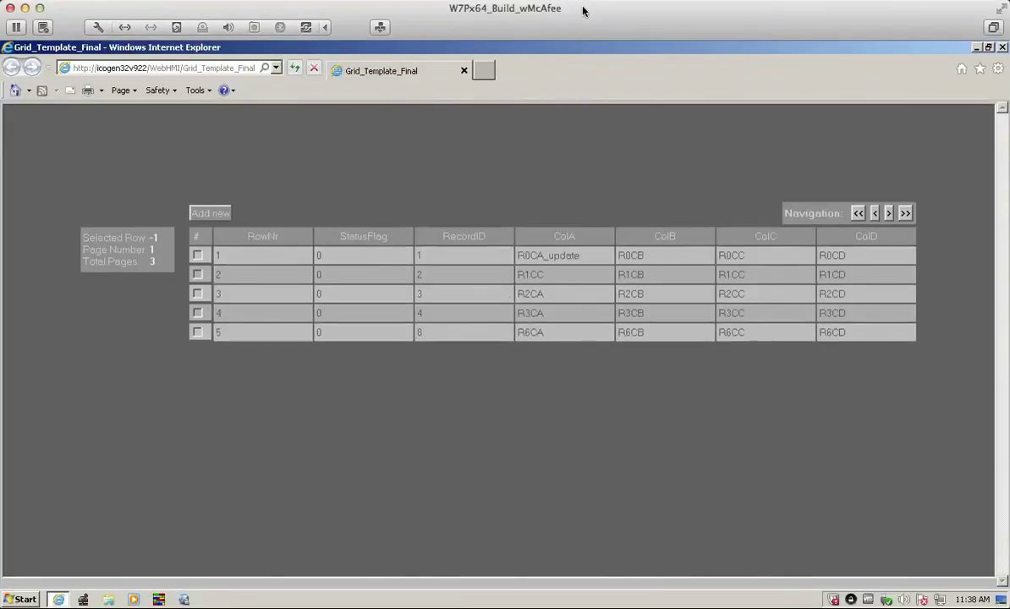
Refresh WebHMI and browse both 6-row grid pages, cancelling an Add new record
click(295, 69)
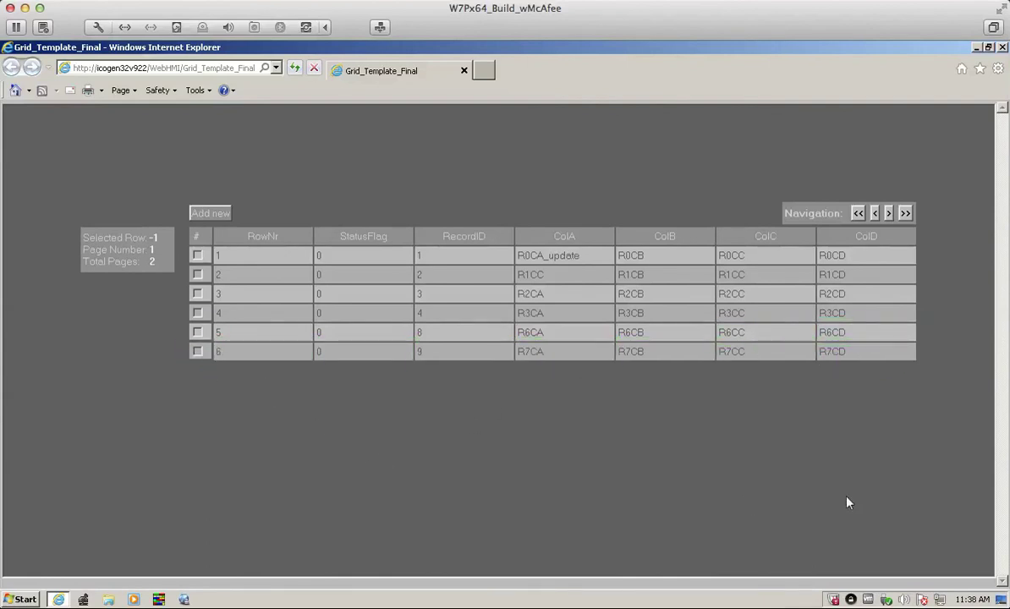
click(888, 214)
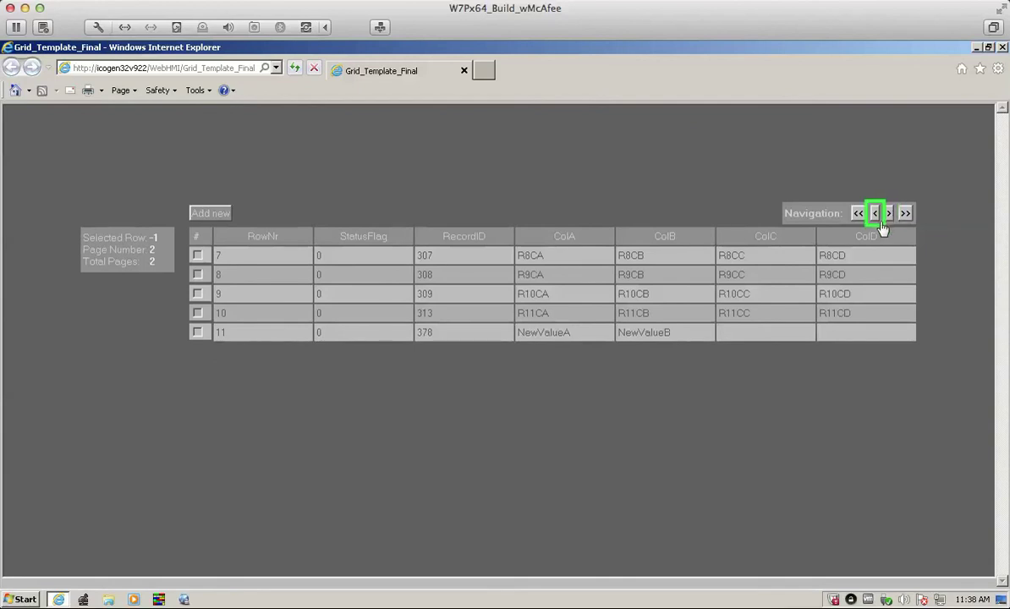
click(876, 214)
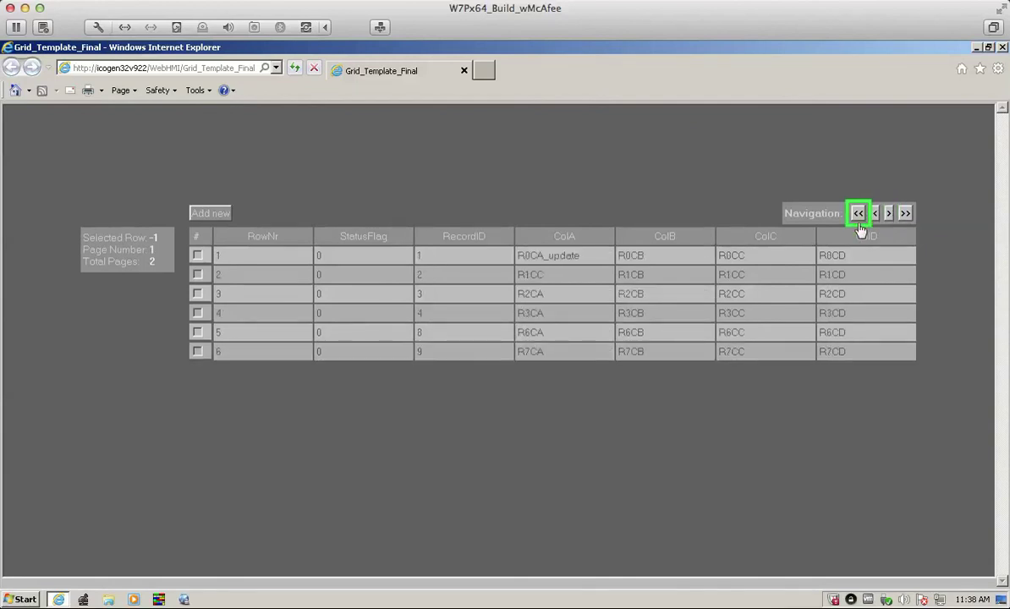
click(209, 215)
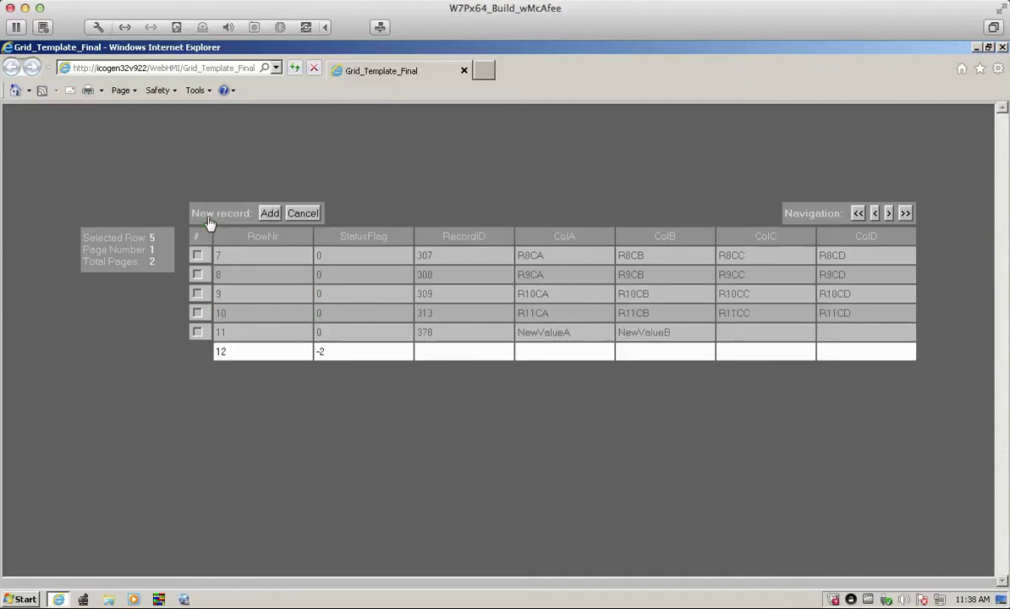
click(303, 214)
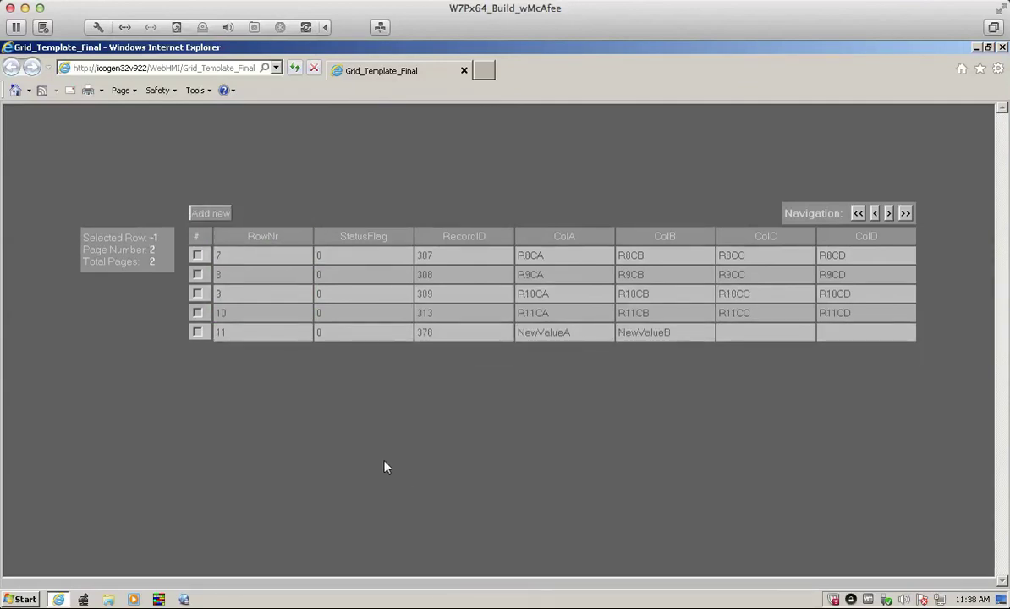